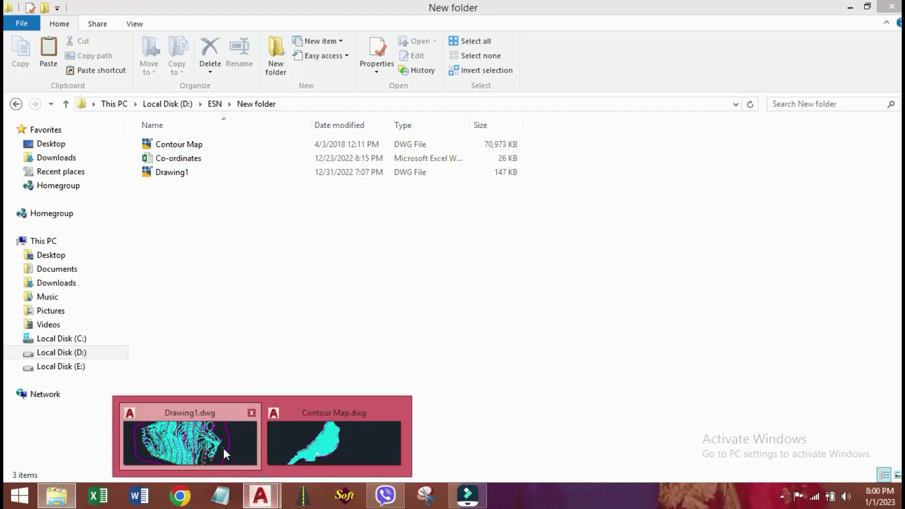
Maximize the Drawing1 window and zoom in and out to survey the whole contour map.
{"action": "left_click", "coordinate": [225, 454]}
{"action": "left_click", "coordinate": [881, 10]}
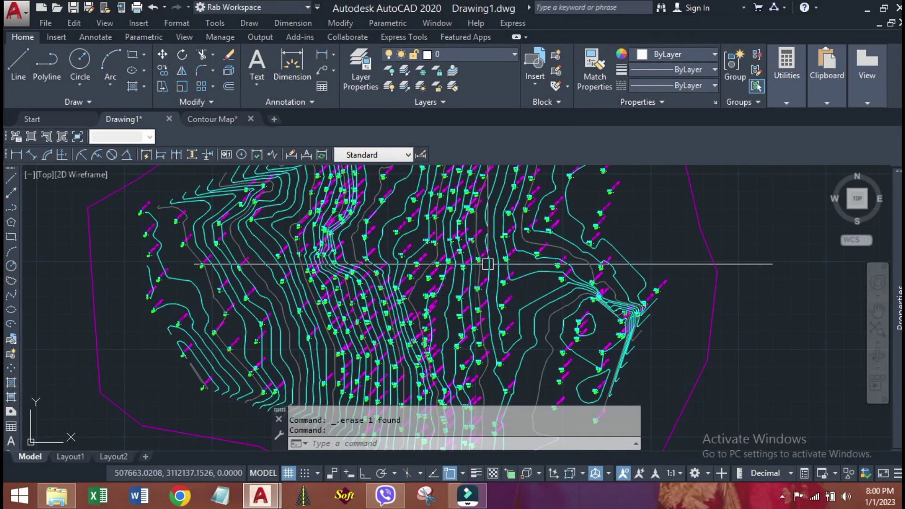
{"action": "scroll", "coordinate": [667, 226], "scroll_direction": "up", "scroll_amount": 1}
{"action": "scroll", "coordinate": [651, 243], "scroll_direction": "down", "scroll_amount": 1}
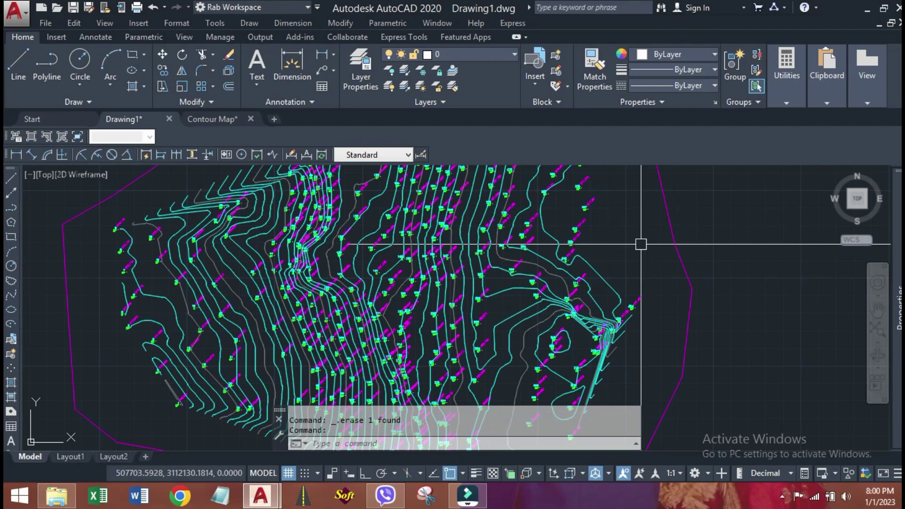
{"action": "scroll", "coordinate": [342, 299], "scroll_direction": "down", "scroll_amount": 4}
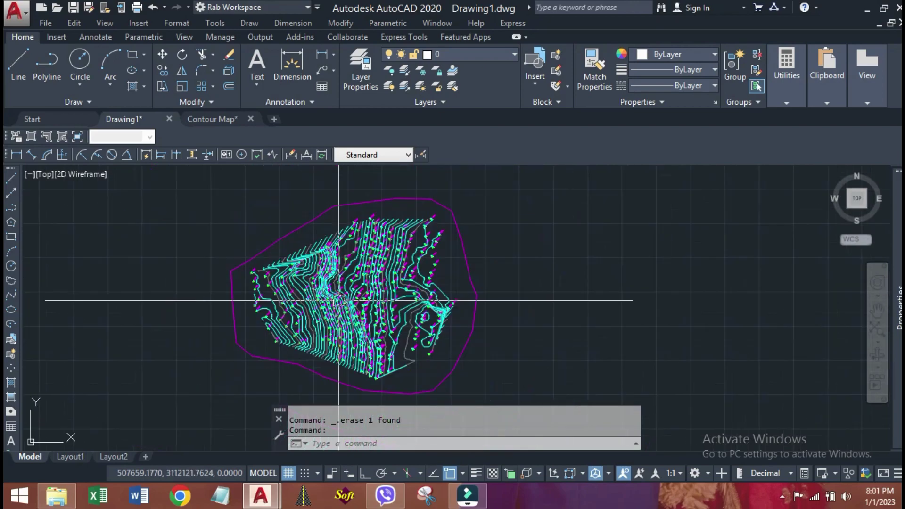
{"action": "scroll", "coordinate": [494, 281], "scroll_direction": "up", "scroll_amount": 2}
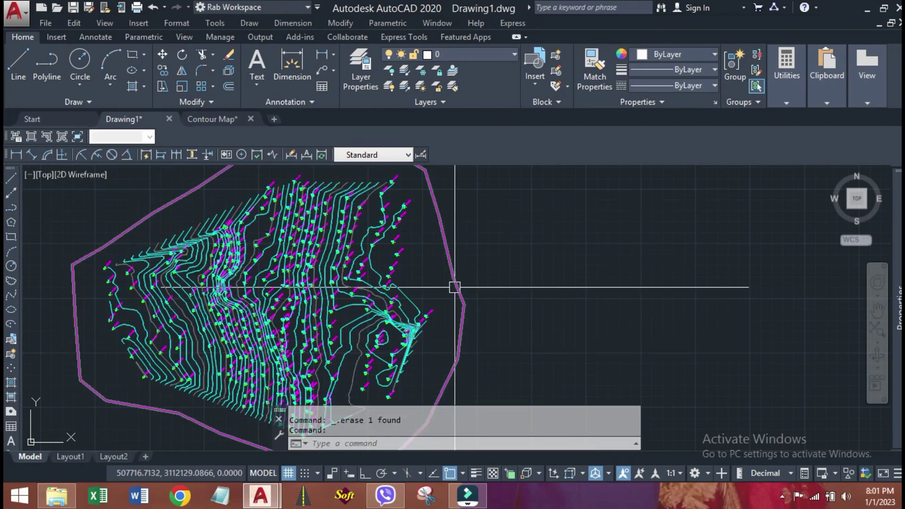
Switch to the Contour Map drawing and pan toward the marked survey lines.
{"action": "key", "text": "ctrl+Tab"}
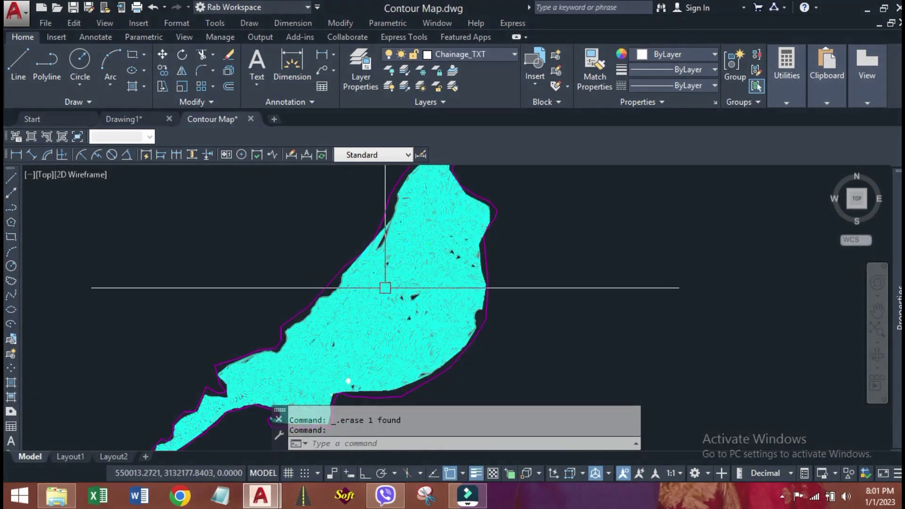
{"action": "scroll", "coordinate": [382, 293], "scroll_direction": "up", "scroll_amount": 5}
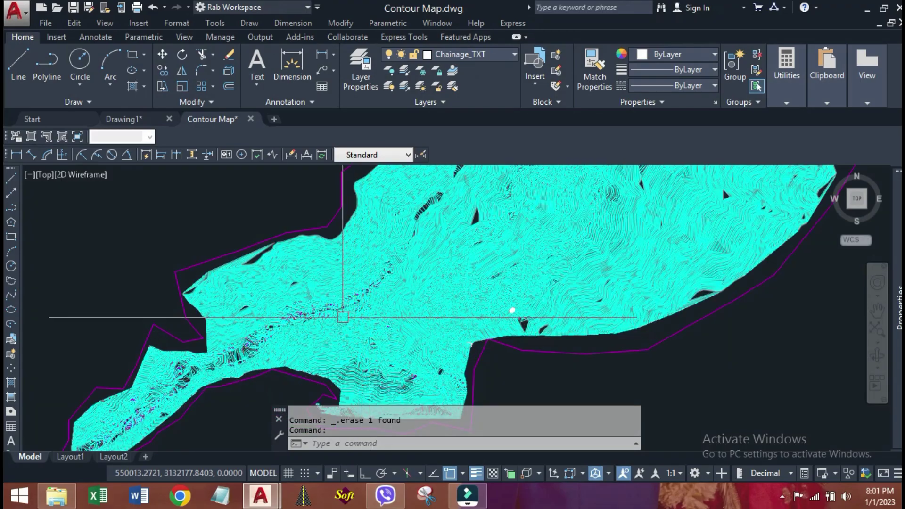
{"action": "scroll", "coordinate": [342, 317], "scroll_direction": "up", "scroll_amount": 6}
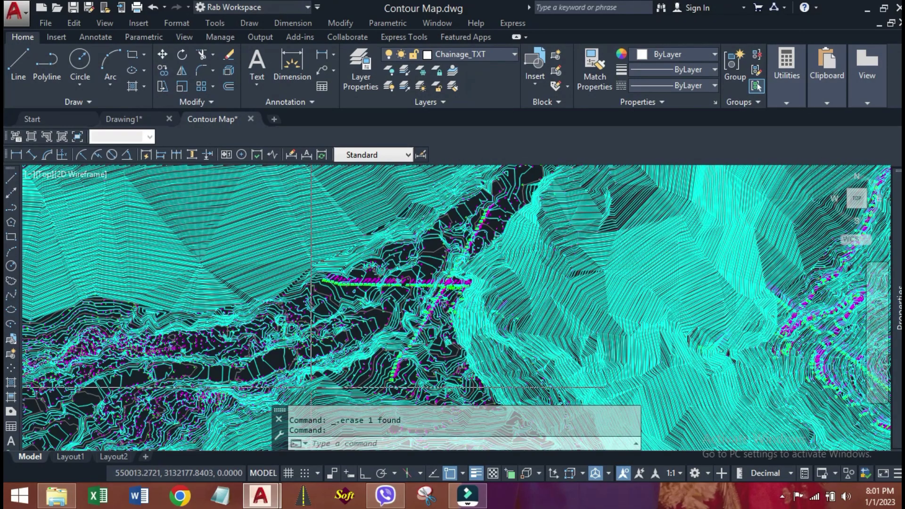
{"action": "mouse_move", "coordinate": [311, 388]}
{"action": "middle_mouse_down"}
{"action": "mouse_move", "coordinate": [377, 363]}
{"action": "mouse_move", "coordinate": [429, 311]}
{"action": "mouse_move", "coordinate": [433, 293]}
{"action": "middle_mouse_up"}
Open the Co-ordinates spreadsheet from the project folder.
{"action": "key", "text": "ctrl+Tab"}
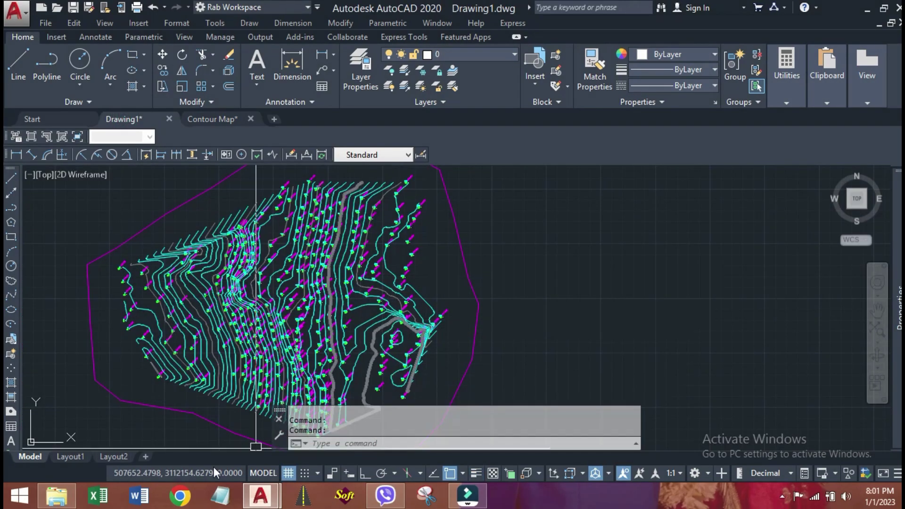
{"action": "left_click", "coordinate": [56, 495]}
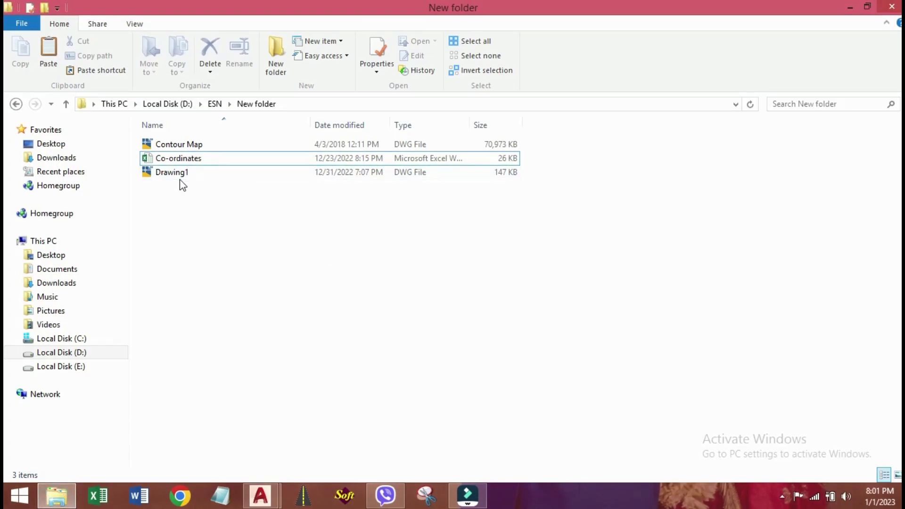
{"action": "double_click", "coordinate": [178, 159]}
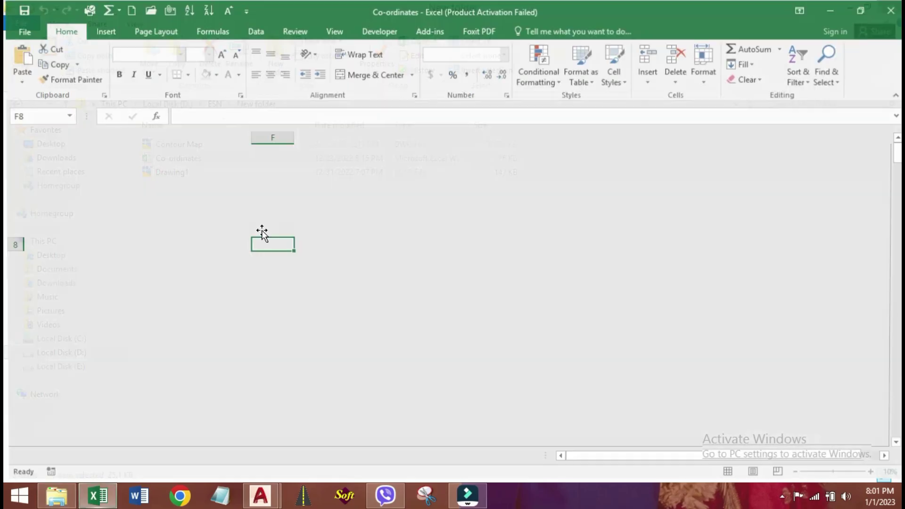
Close Drawing1 without saving its changes.
{"action": "key", "text": "alt+Tab"}
{"action": "left_click", "coordinate": [168, 119]}
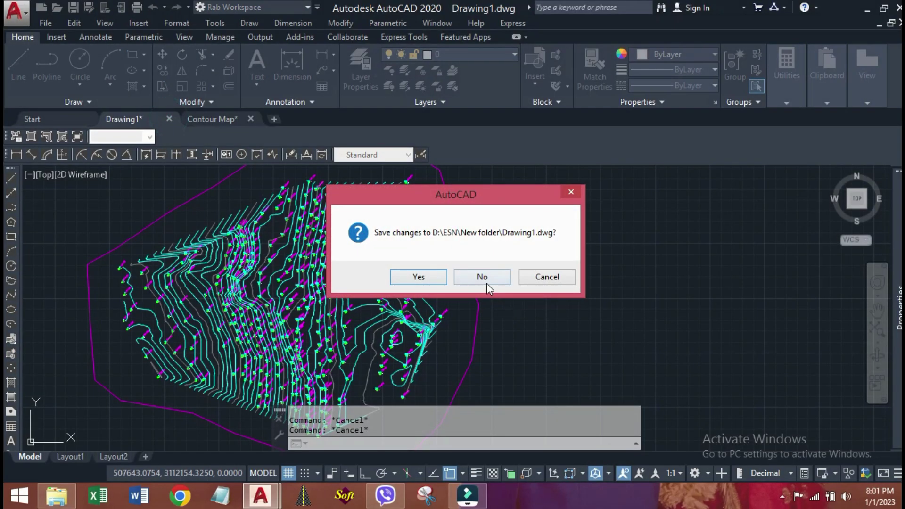
{"action": "left_click", "coordinate": [481, 277]}
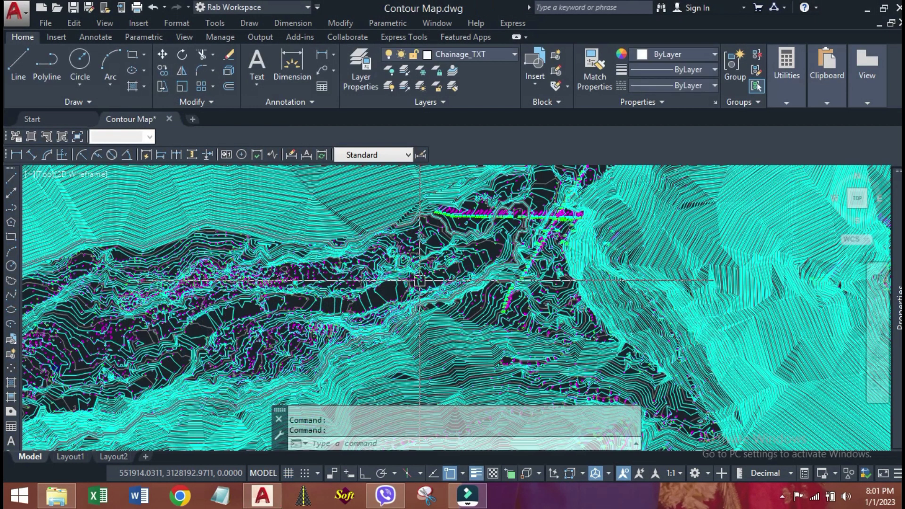
Start a polyline at the head of the valley and place its second point.
{"action": "middle_click_drag", "start_coordinate": [420, 281], "coordinate": [472, 310]}
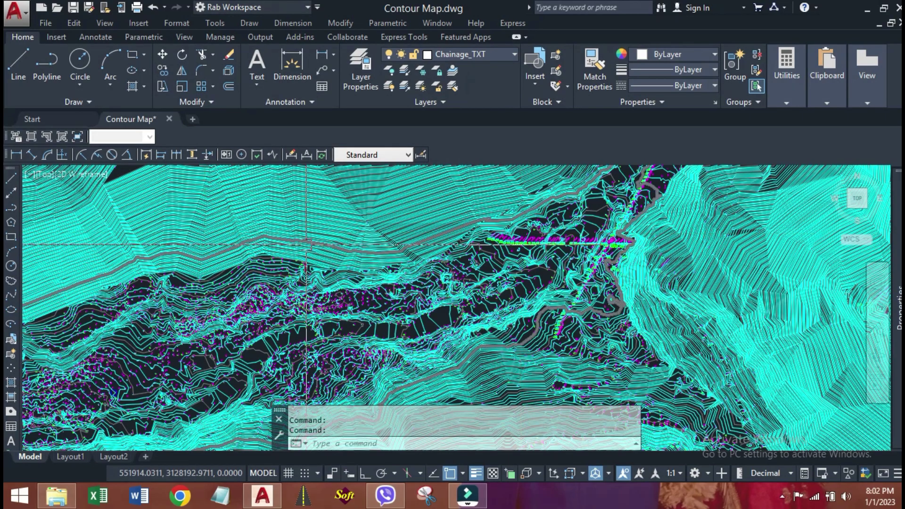
{"action": "left_click", "coordinate": [51, 62]}
{"action": "scroll", "coordinate": [634, 184], "scroll_direction": "up", "scroll_amount": 4}
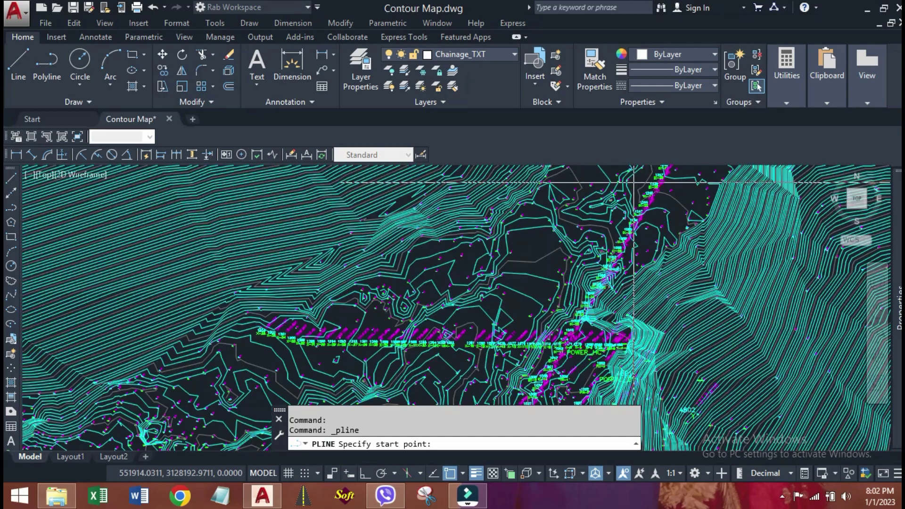
{"action": "scroll", "coordinate": [635, 184], "scroll_direction": "up", "scroll_amount": 2}
{"action": "left_click", "coordinate": [485, 269]}
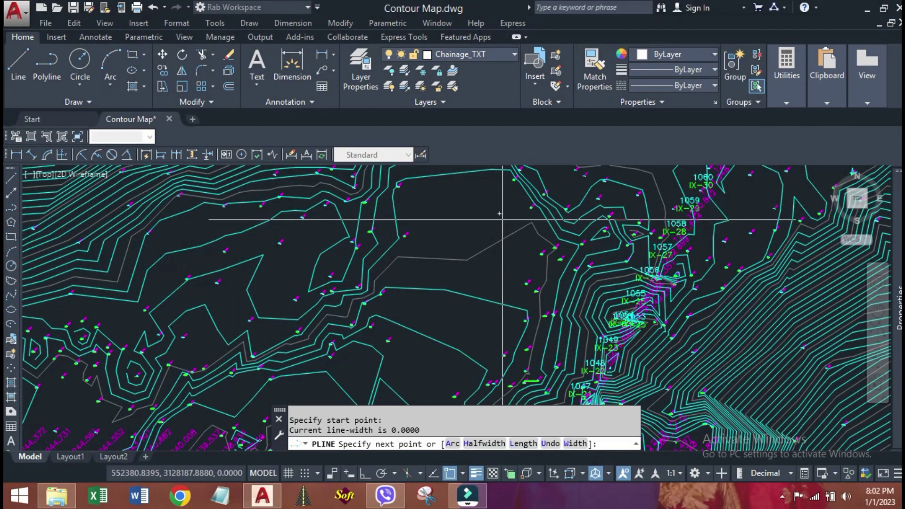
{"action": "scroll", "coordinate": [500, 215], "scroll_direction": "down", "scroll_amount": 2}
{"action": "scroll", "coordinate": [345, 363], "scroll_direction": "up", "scroll_amount": 2}
{"action": "left_click", "coordinate": [393, 307]}
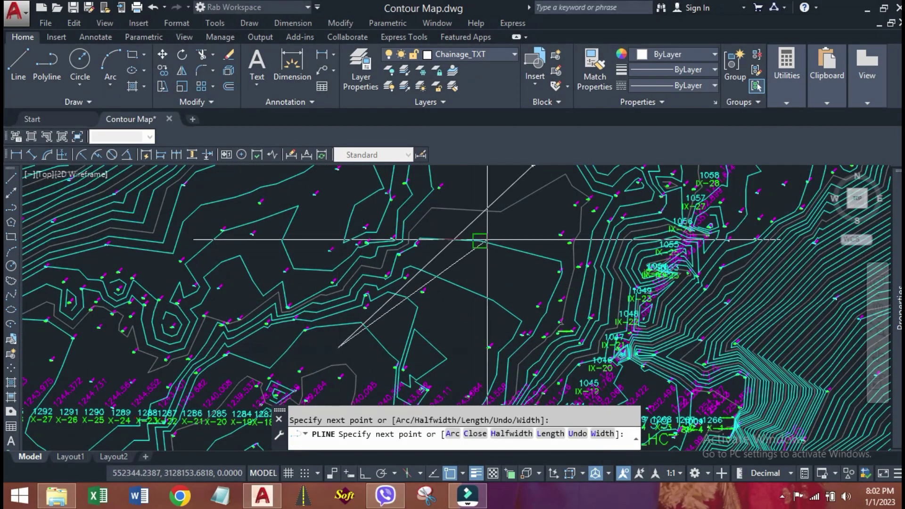
Extend the alignment with the next point along the valley, zooming and panning to follow the route.
{"action": "scroll", "coordinate": [487, 240], "scroll_direction": "down", "scroll_amount": 4}
{"action": "scroll", "coordinate": [320, 302], "scroll_direction": "up", "scroll_amount": 2}
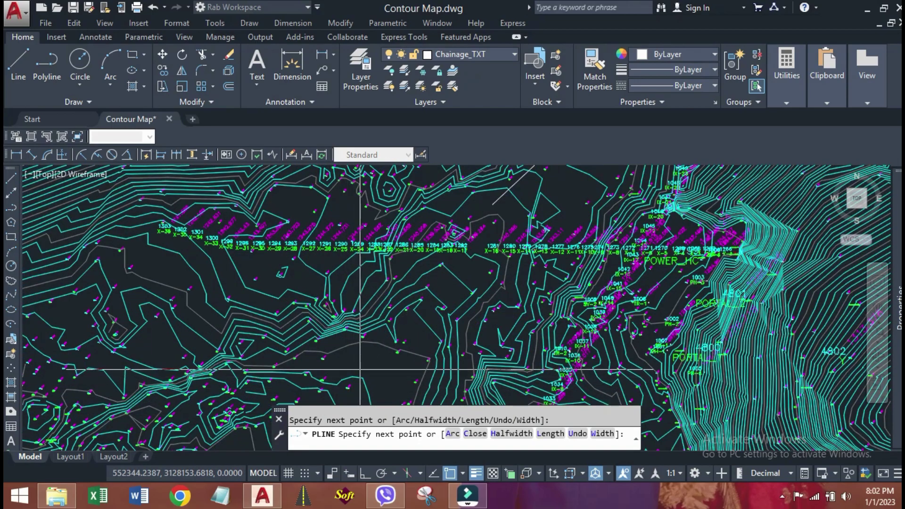
{"action": "scroll", "coordinate": [360, 368], "scroll_direction": "down", "scroll_amount": 3}
{"action": "middle_click_drag", "start_coordinate": [397, 283], "coordinate": [446, 283]}
{"action": "scroll", "coordinate": [446, 267], "scroll_direction": "up", "scroll_amount": 6}
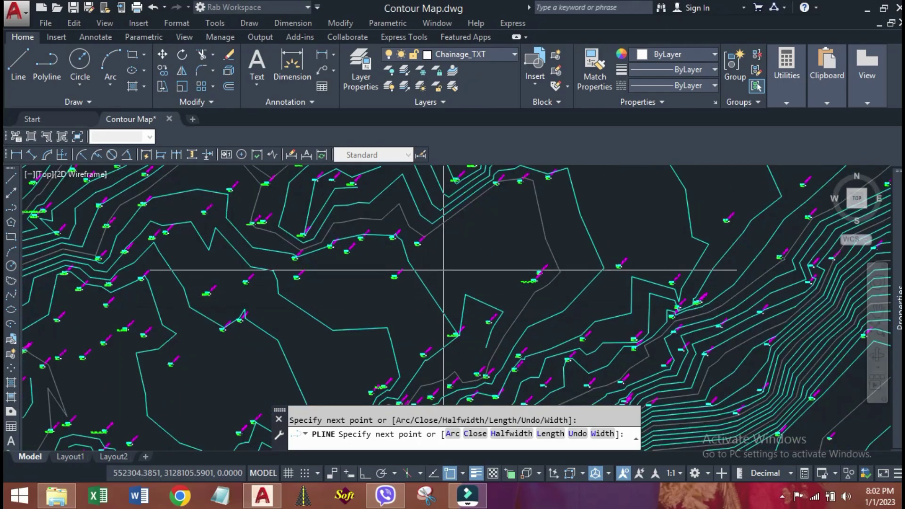
{"action": "scroll", "coordinate": [514, 236], "scroll_direction": "down", "scroll_amount": 2}
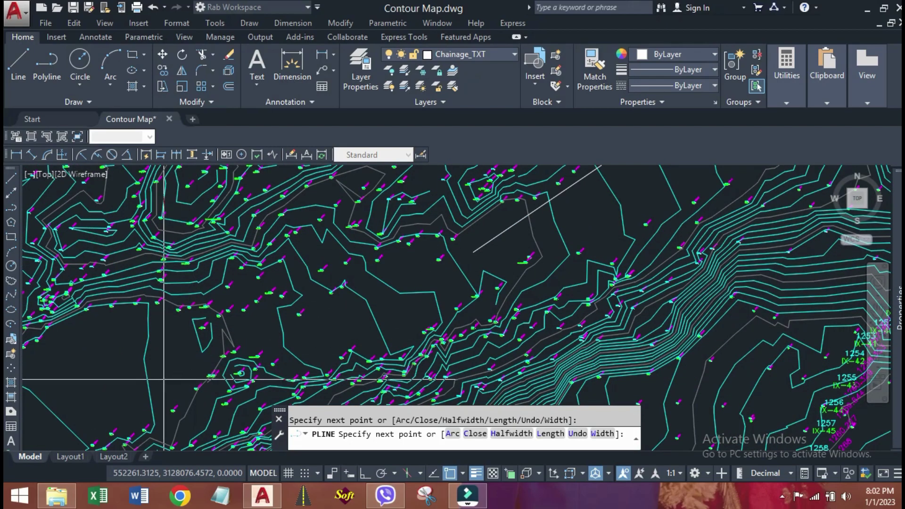
{"action": "scroll", "coordinate": [419, 309], "scroll_direction": "down", "scroll_amount": 3}
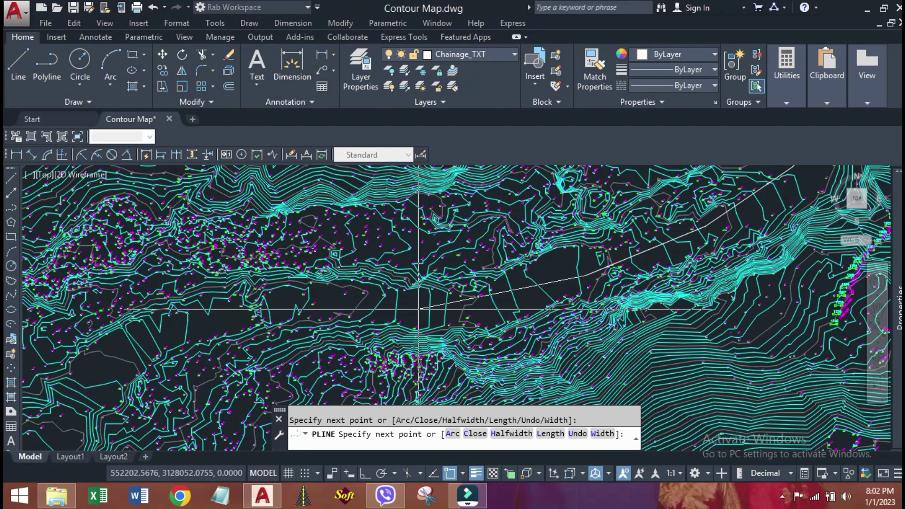
{"action": "left_click", "coordinate": [430, 311]}
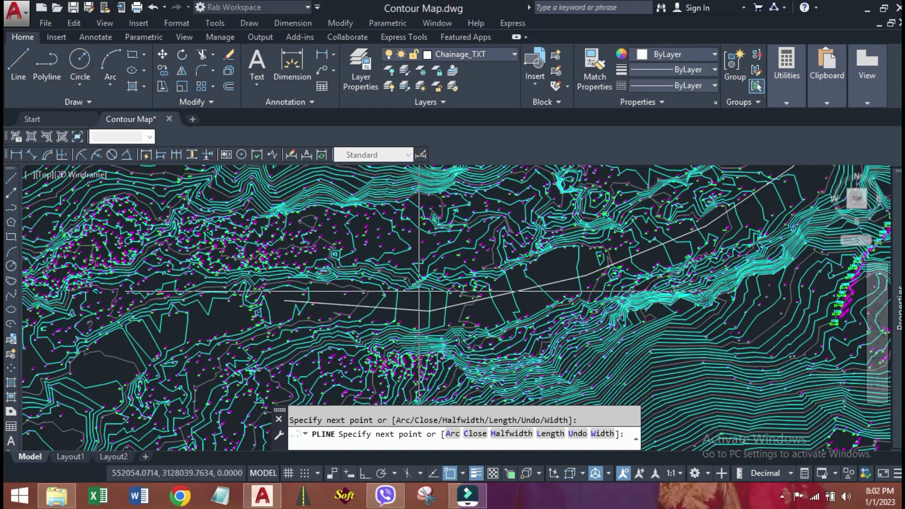
{"action": "scroll", "coordinate": [442, 291], "scroll_direction": "down", "scroll_amount": 3}
{"action": "scroll", "coordinate": [410, 315], "scroll_direction": "up", "scroll_amount": 5}
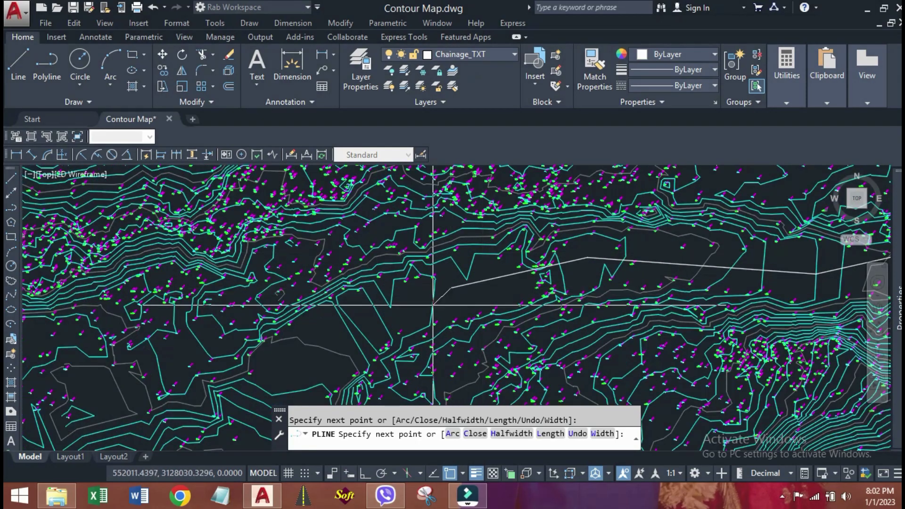
{"action": "scroll", "coordinate": [417, 246], "scroll_direction": "down", "scroll_amount": 3}
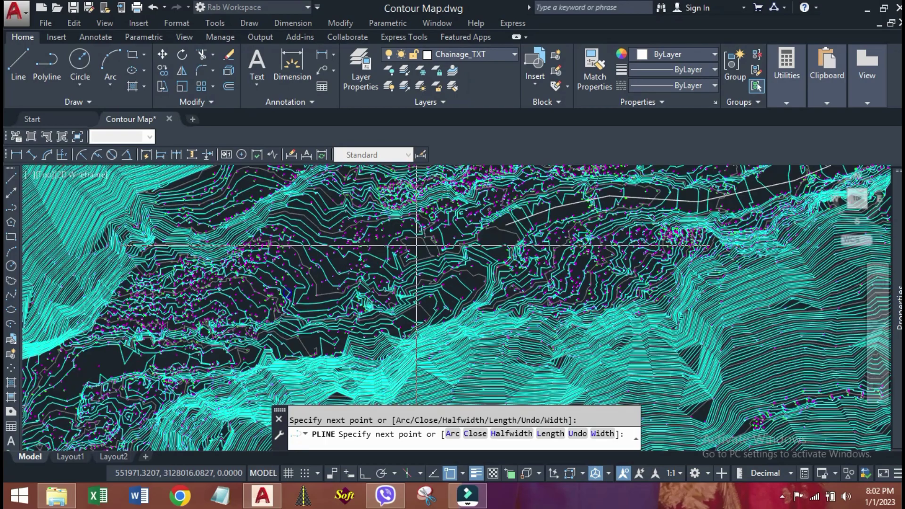
{"action": "scroll", "coordinate": [417, 246], "scroll_direction": "up", "scroll_amount": 2}
{"action": "scroll", "coordinate": [546, 277], "scroll_direction": "down", "scroll_amount": 1}
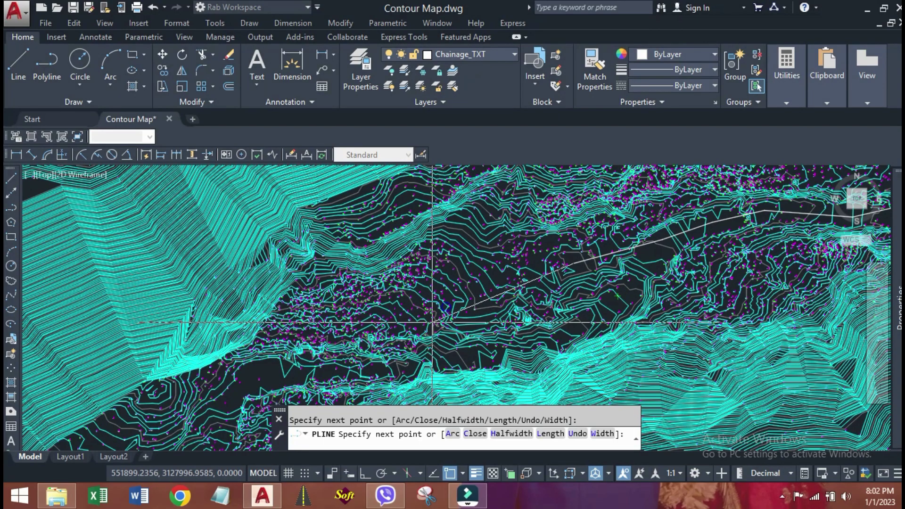
{"action": "scroll", "coordinate": [432, 323], "scroll_direction": "up", "scroll_amount": 1}
{"action": "scroll", "coordinate": [489, 319], "scroll_direction": "down", "scroll_amount": 2}
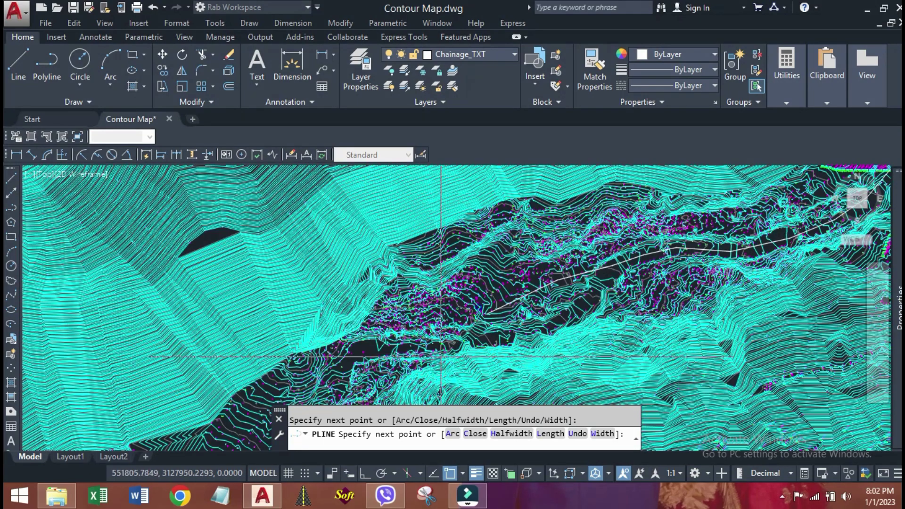
{"action": "scroll", "coordinate": [440, 357], "scroll_direction": "up", "scroll_amount": 3}
{"action": "scroll", "coordinate": [415, 330], "scroll_direction": "down", "scroll_amount": 1}
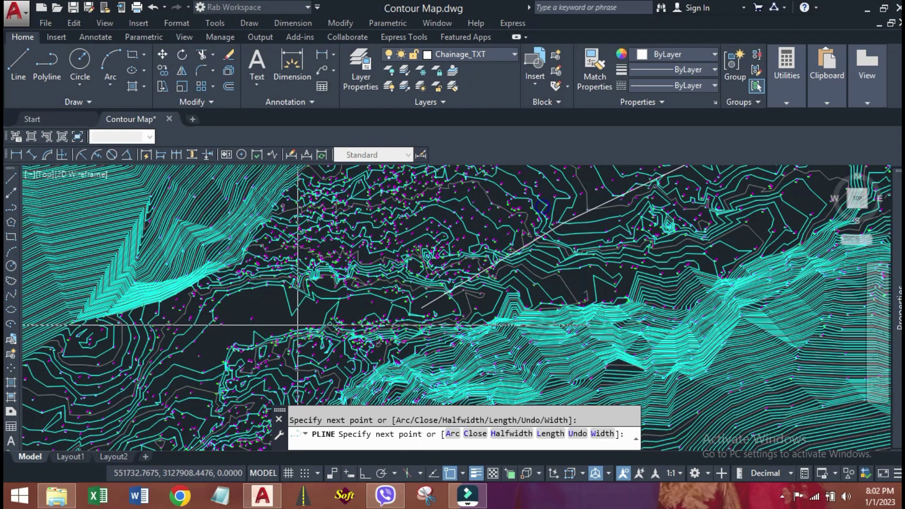
{"action": "scroll", "coordinate": [298, 325], "scroll_direction": "up", "scroll_amount": 2}
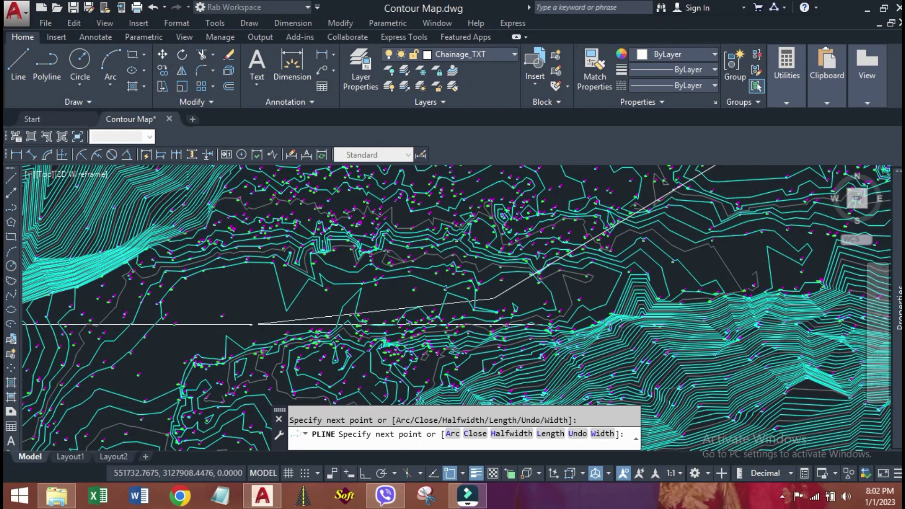
Finish the alignment polyline and set its color to Yellow.
{"action": "key", "text": "Escape"}
{"action": "left_click", "coordinate": [263, 311]}
{"action": "scroll", "coordinate": [264, 306], "scroll_direction": "down", "scroll_amount": 4}
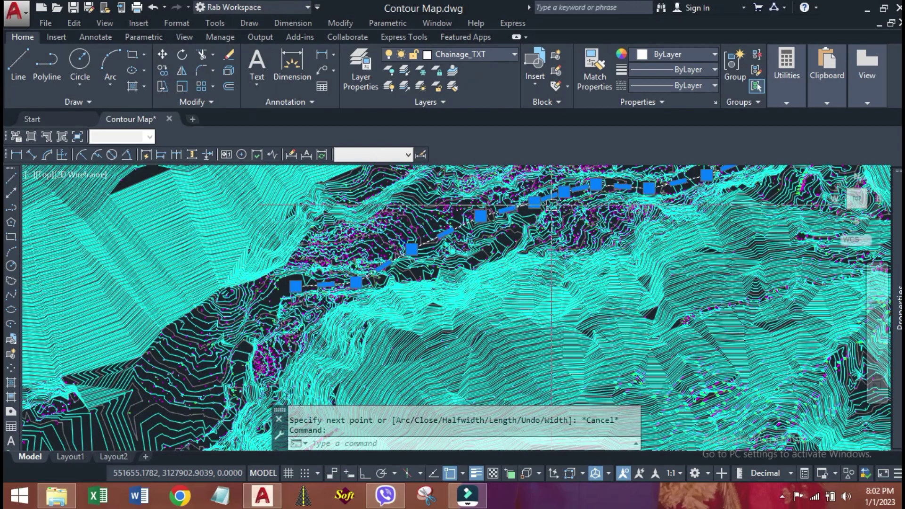
{"action": "scroll", "coordinate": [557, 203], "scroll_direction": "up", "scroll_amount": 3}
{"action": "scroll", "coordinate": [523, 226], "scroll_direction": "up", "scroll_amount": 1}
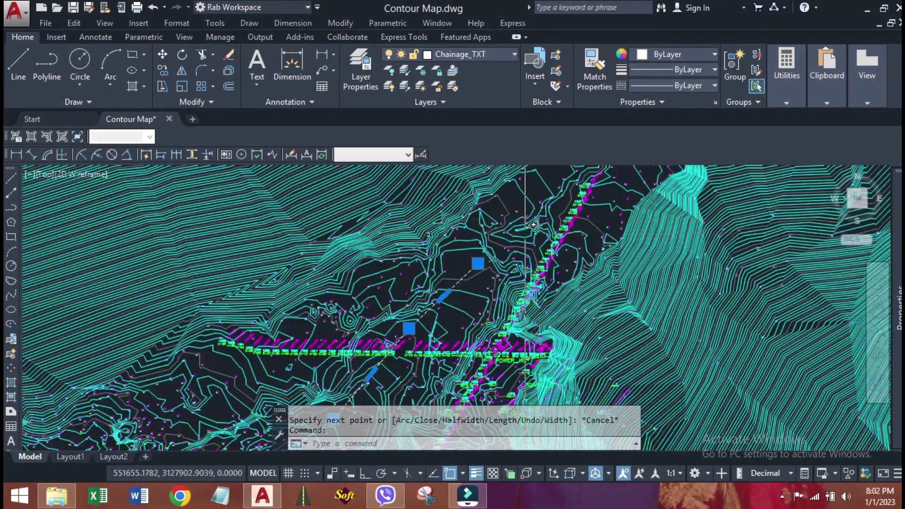
{"action": "left_click", "coordinate": [664, 56]}
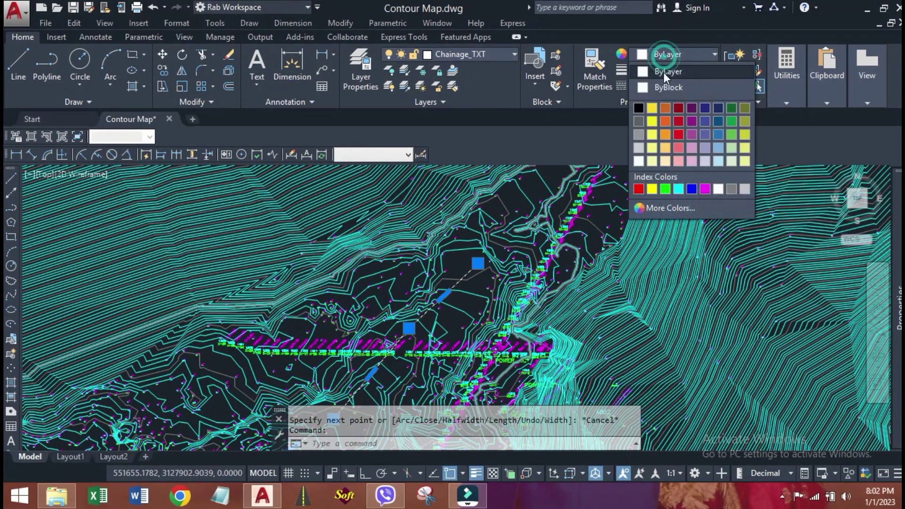
{"action": "left_click", "coordinate": [652, 189]}
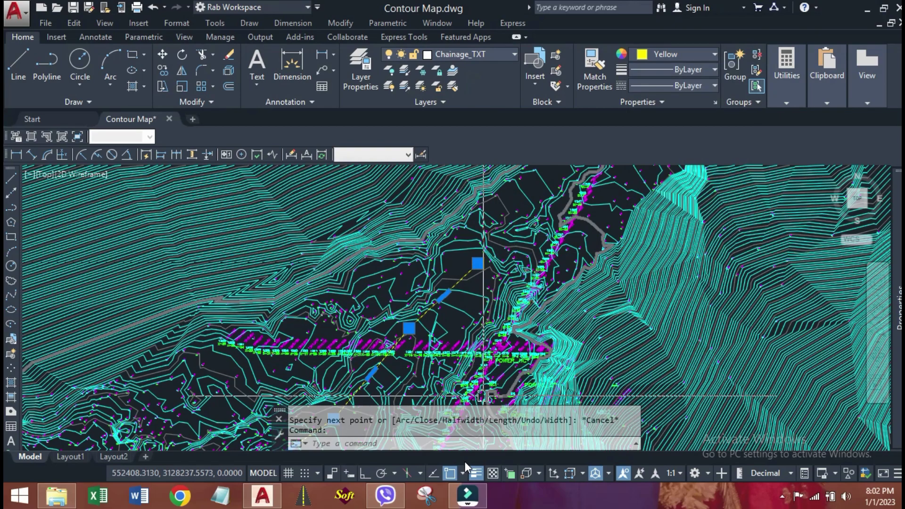
Turn on lineweight display and give the polyline a 0.40 mm lineweight.
{"action": "left_click", "coordinate": [476, 473]}
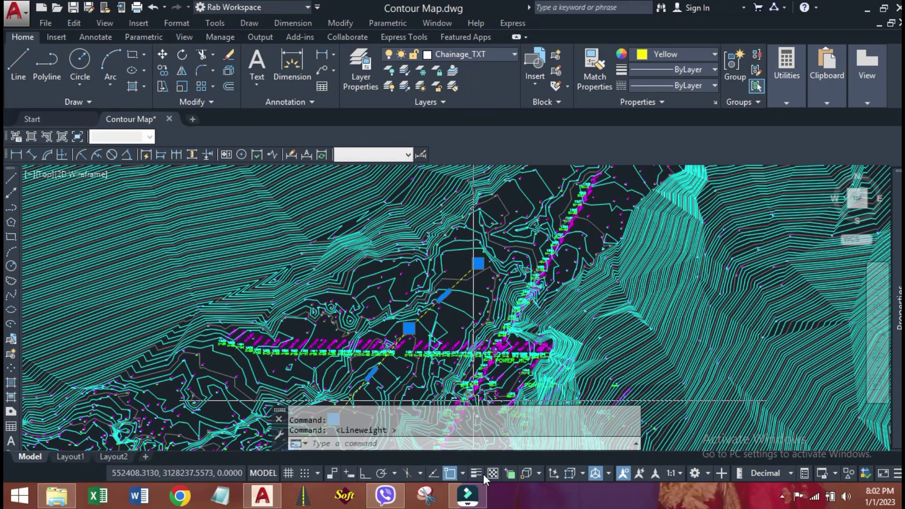
{"action": "left_click", "coordinate": [479, 475]}
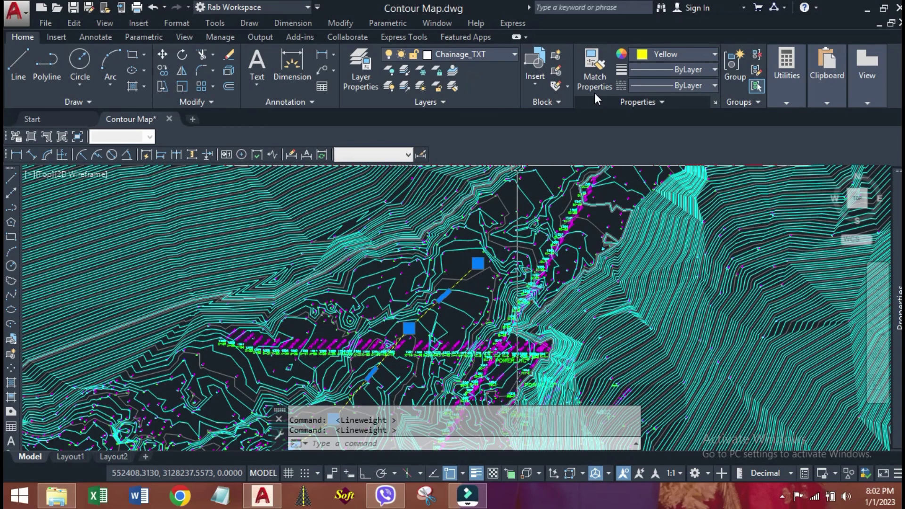
{"action": "left_click", "coordinate": [646, 69]}
{"action": "scroll", "coordinate": [674, 141], "scroll_direction": "down", "scroll_amount": 2}
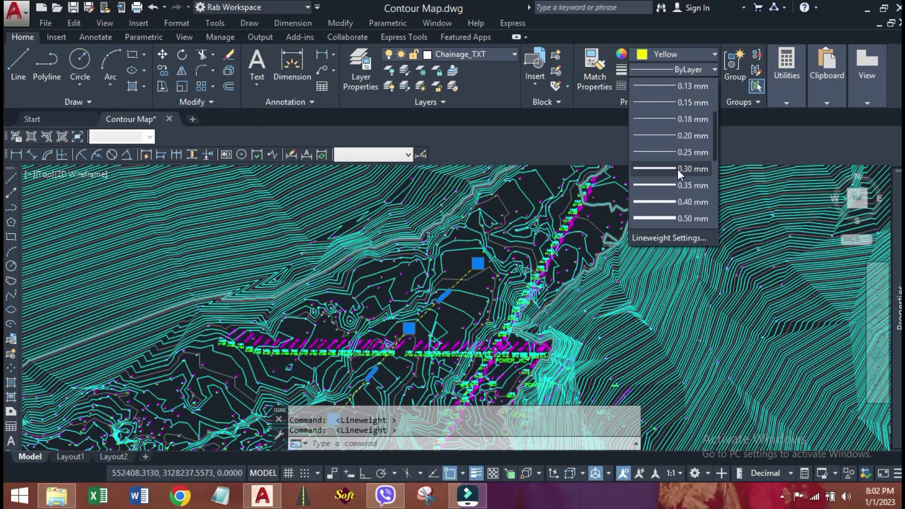
{"action": "key", "text": "Escape"}
{"action": "key", "text": "Escape"}
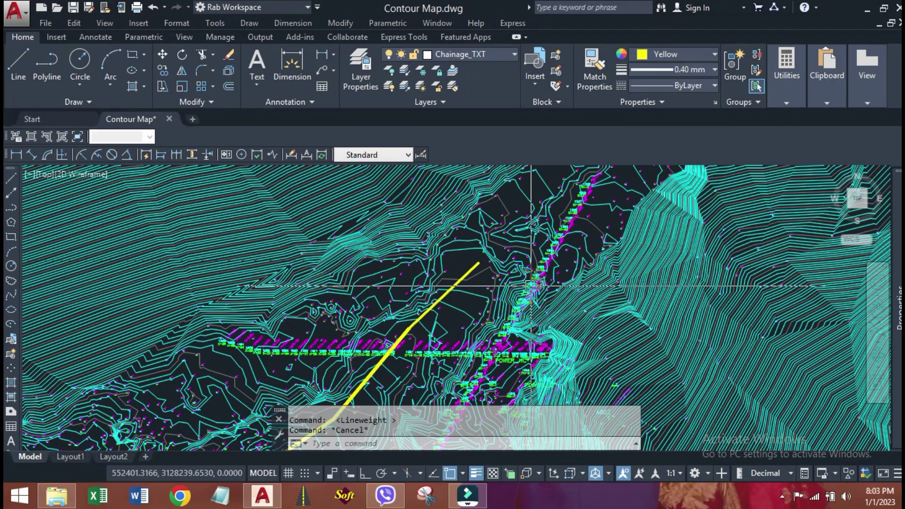
Start SW_DTM's Points > Process Points on the survey data.
{"action": "middle_click_drag", "start_coordinate": [430, 305], "coordinate": [465, 219]}
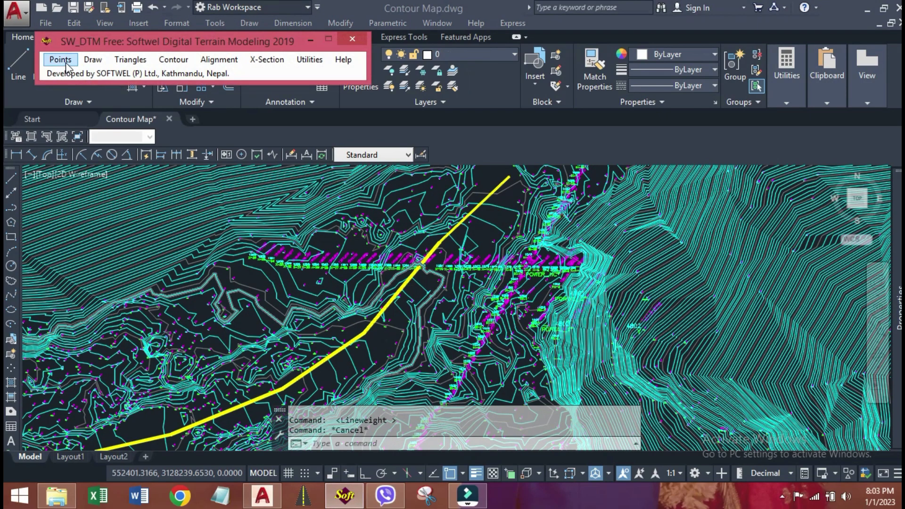
{"action": "left_click", "coordinate": [60, 60]}
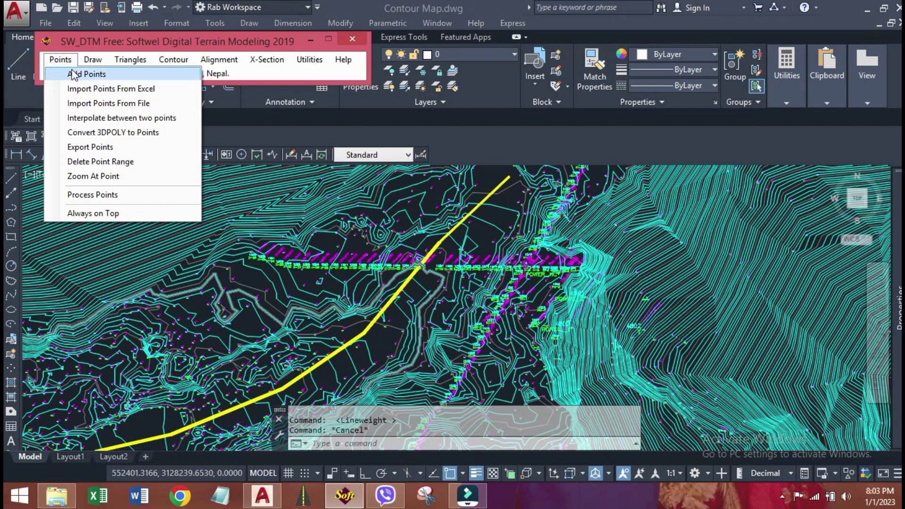
{"action": "left_click", "coordinate": [92, 196]}
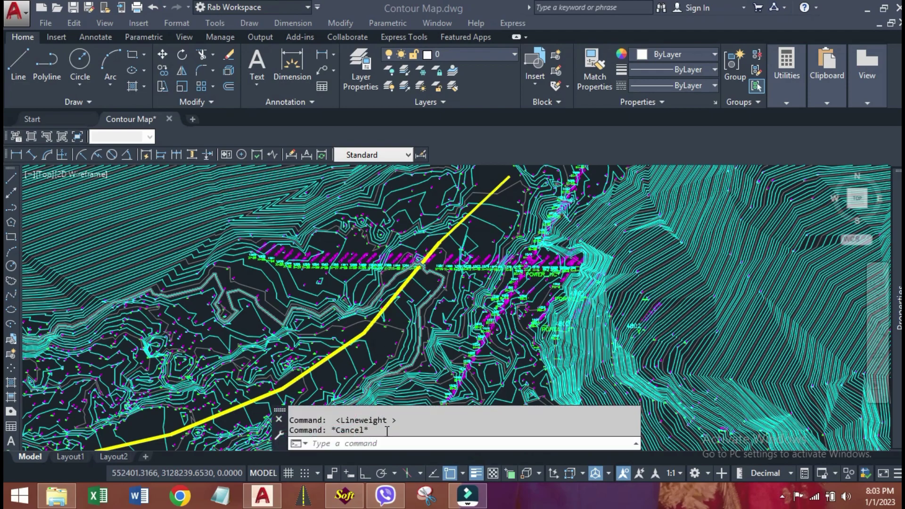
Close Viber and pan the map to show the whole alignment.
{"action": "right_click", "coordinate": [394, 504]}
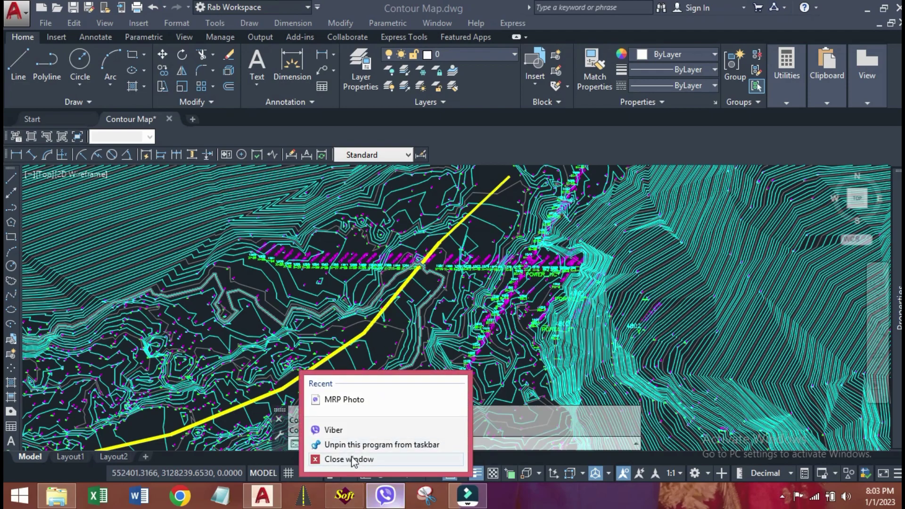
{"action": "left_click", "coordinate": [335, 459]}
{"action": "scroll", "coordinate": [455, 305], "scroll_direction": "down", "scroll_amount": 3}
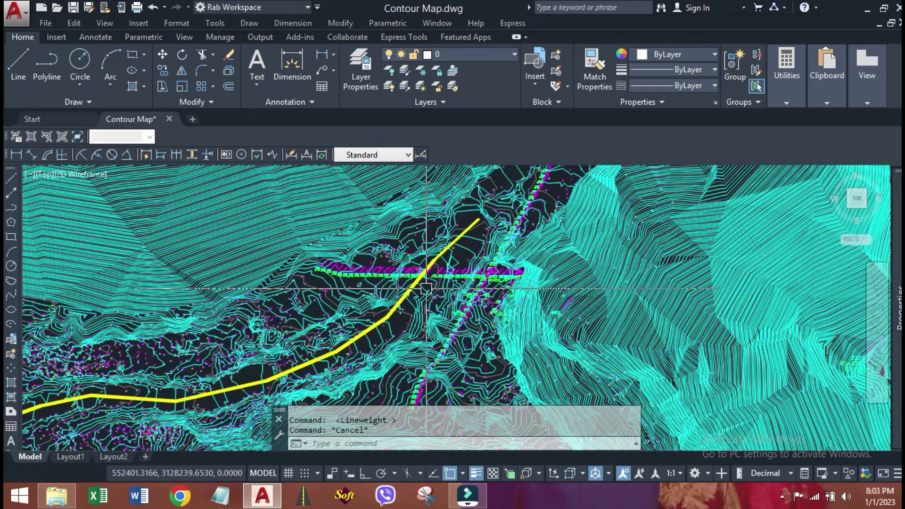
{"action": "middle_click_drag", "start_coordinate": [456, 305], "coordinate": [445, 298]}
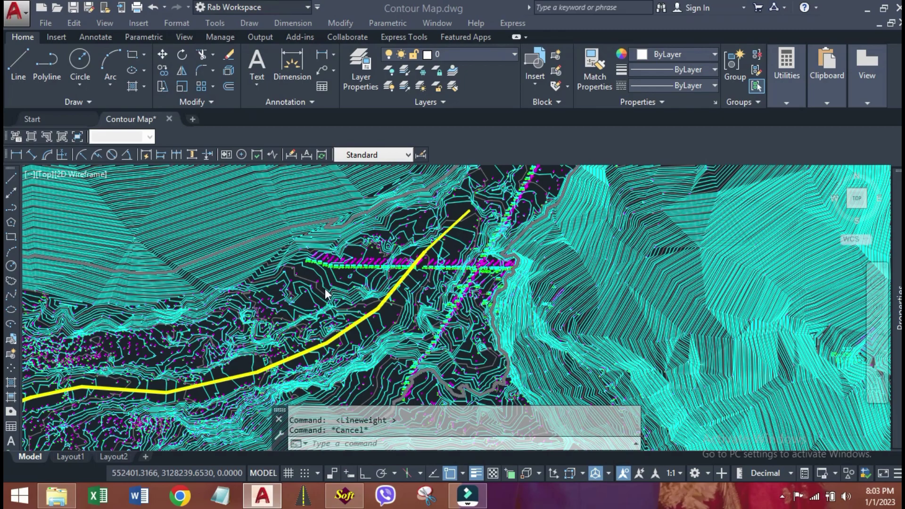
Process all points and features, then dismiss the success message.
{"action": "left_click", "coordinate": [868, 16]}
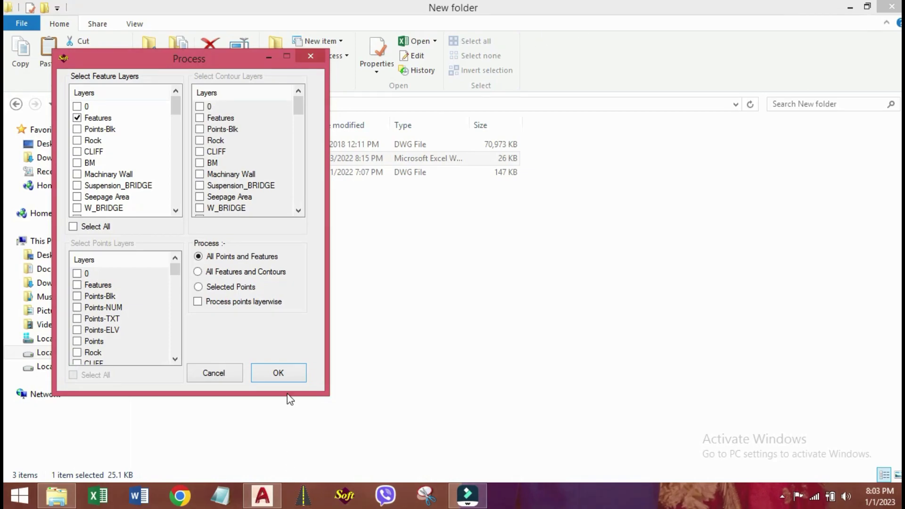
{"action": "left_click", "coordinate": [278, 372]}
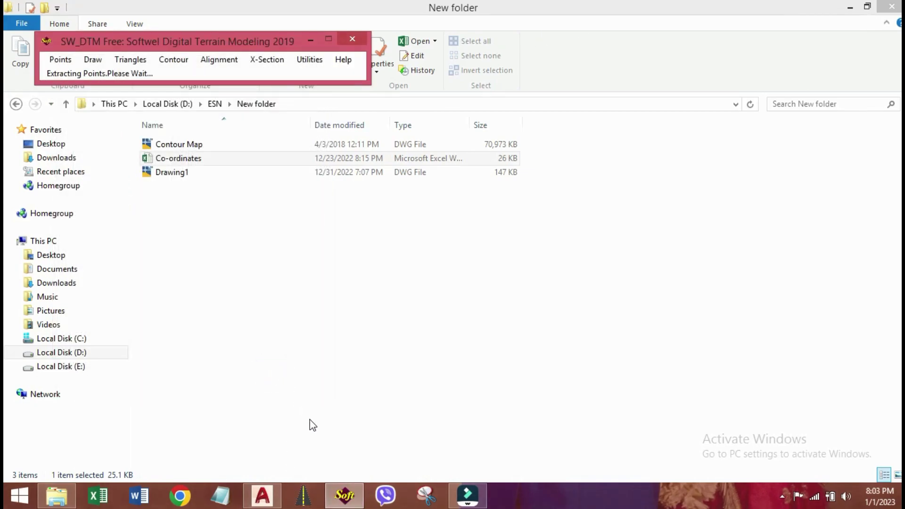
{"action": "mouse_move", "coordinate": [362, 485]}
{"action": "mouse_move", "coordinate": [270, 502]}
{"action": "left_click", "coordinate": [500, 293]}
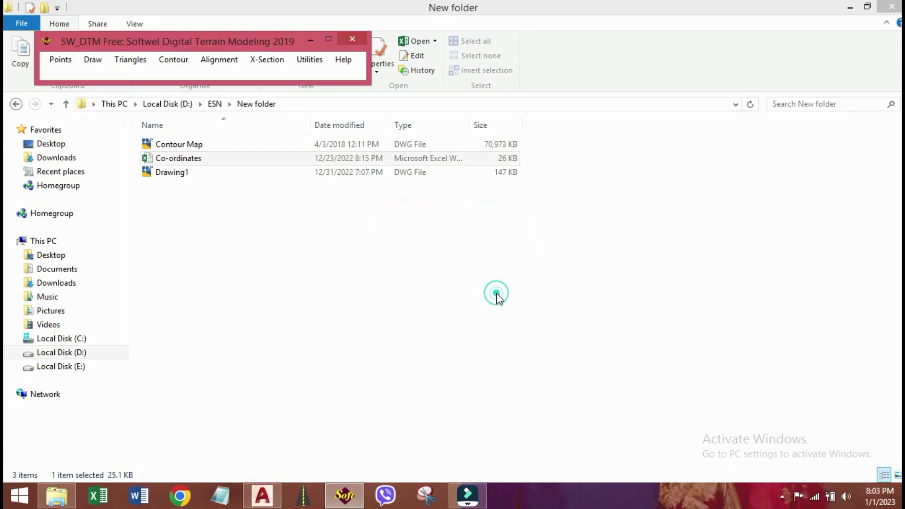
Triangulate the processed terrain points and return to the Contour Map drawing.
{"action": "left_click", "coordinate": [130, 59]}
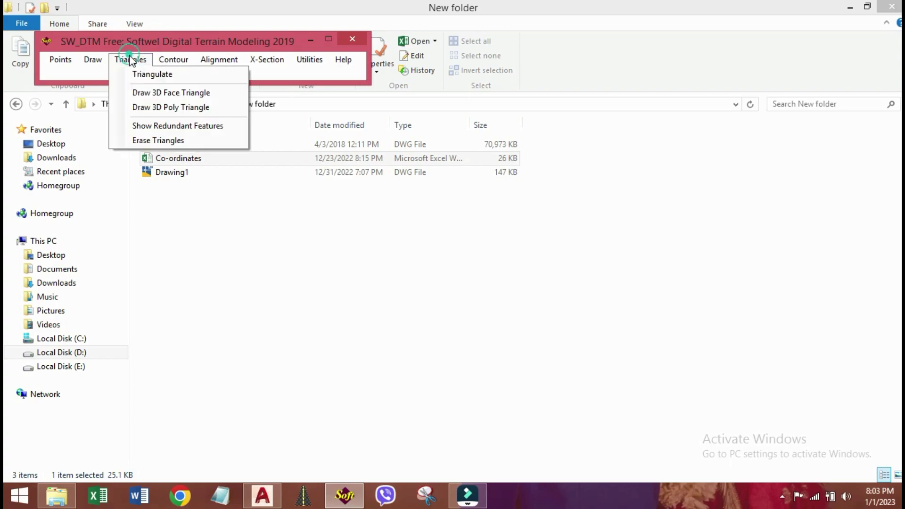
{"action": "left_click", "coordinate": [146, 76]}
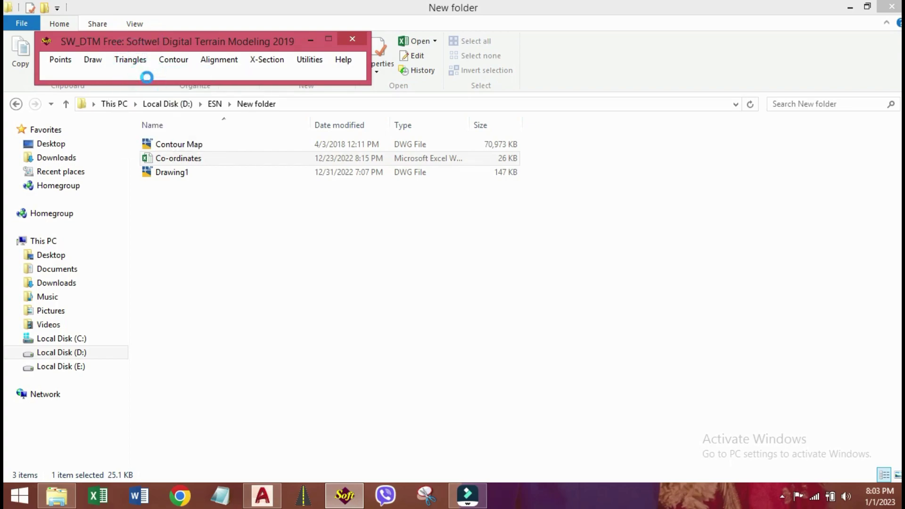
{"action": "left_click", "coordinate": [530, 295]}
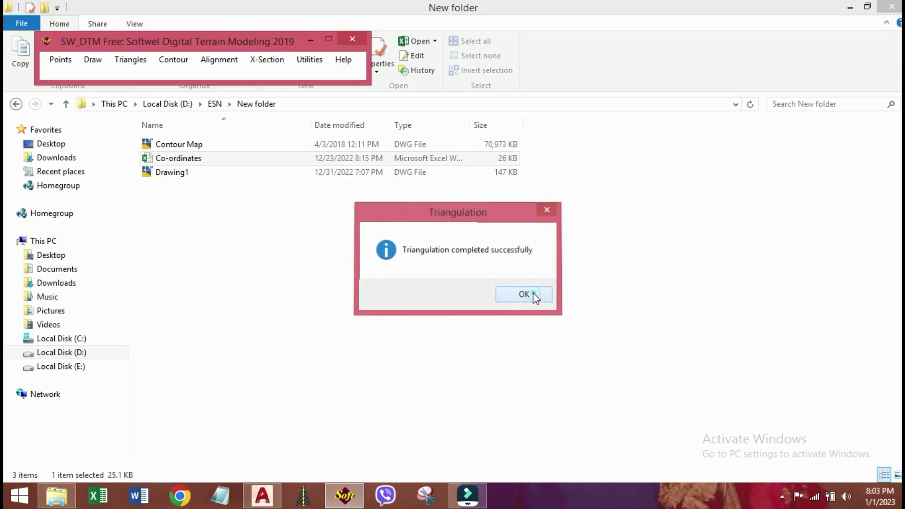
{"action": "mouse_move", "coordinate": [260, 493]}
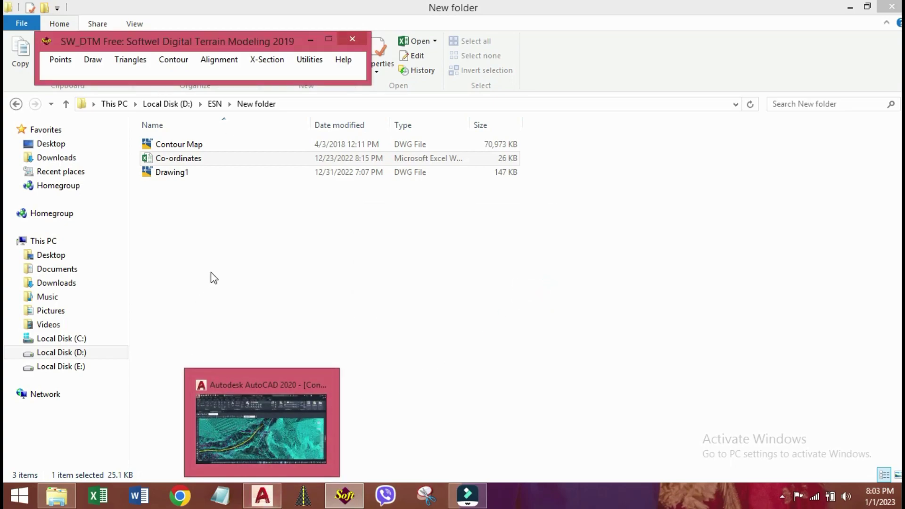
{"action": "left_click", "coordinate": [258, 453]}
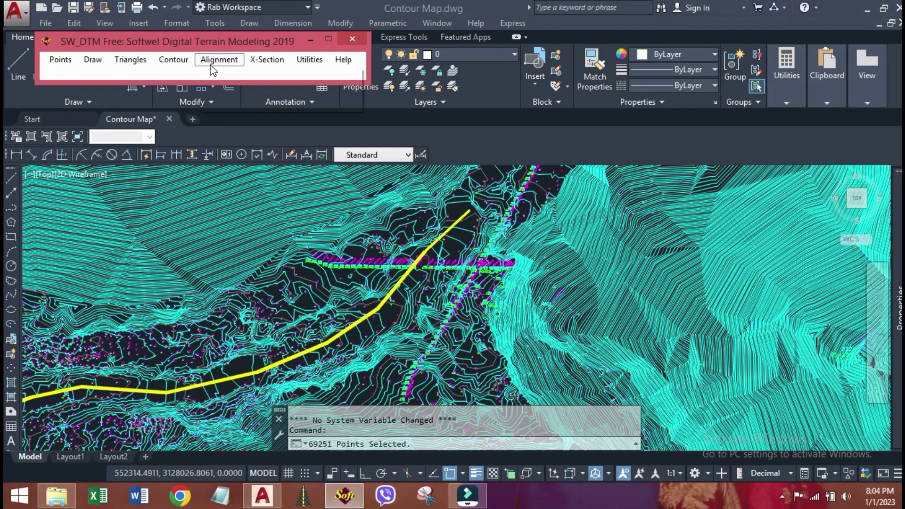
Set Sections By DTM to L-Profile and X-Section, interval 20, 20 left/right, writing chainage.
{"action": "left_click", "coordinate": [212, 63]}
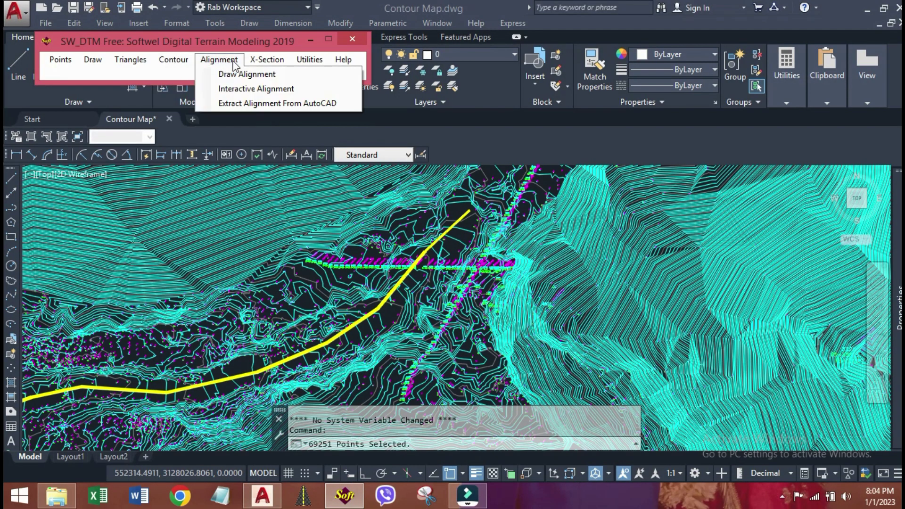
{"action": "mouse_move", "coordinate": [276, 63]}
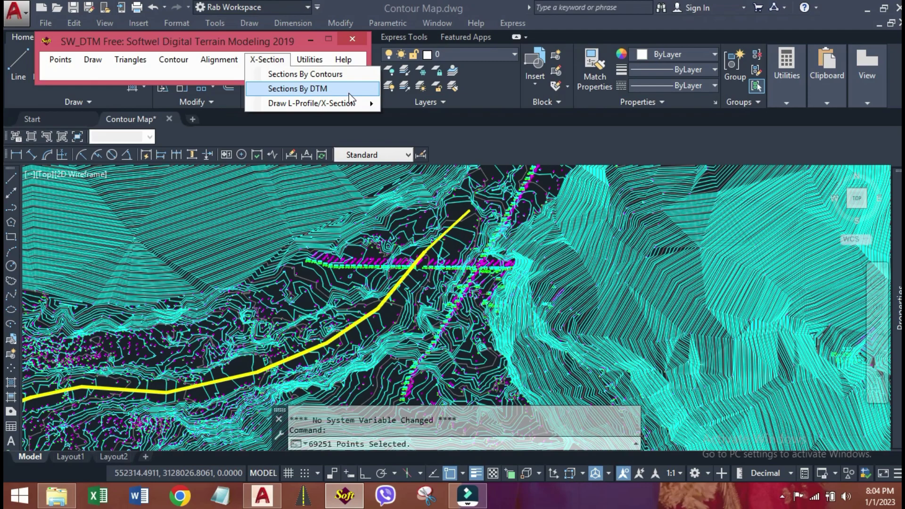
{"action": "left_click", "coordinate": [317, 90]}
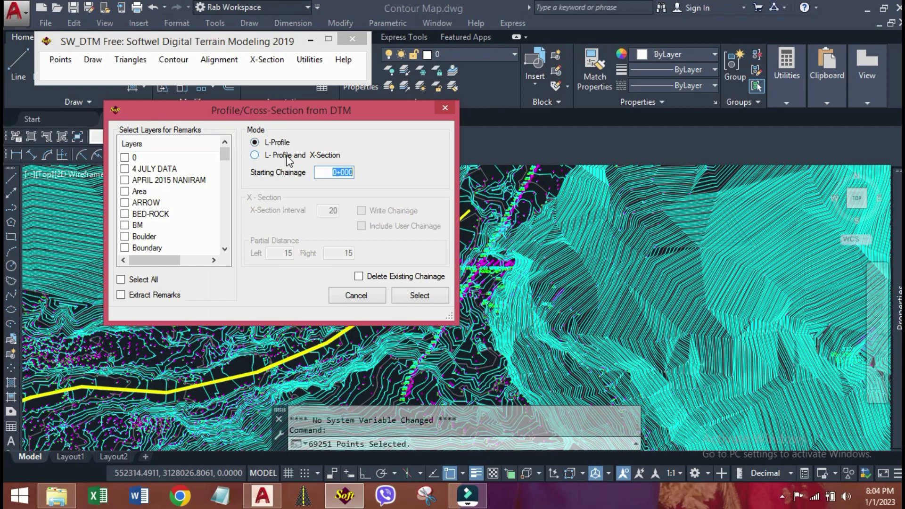
{"action": "left_click", "coordinate": [289, 157]}
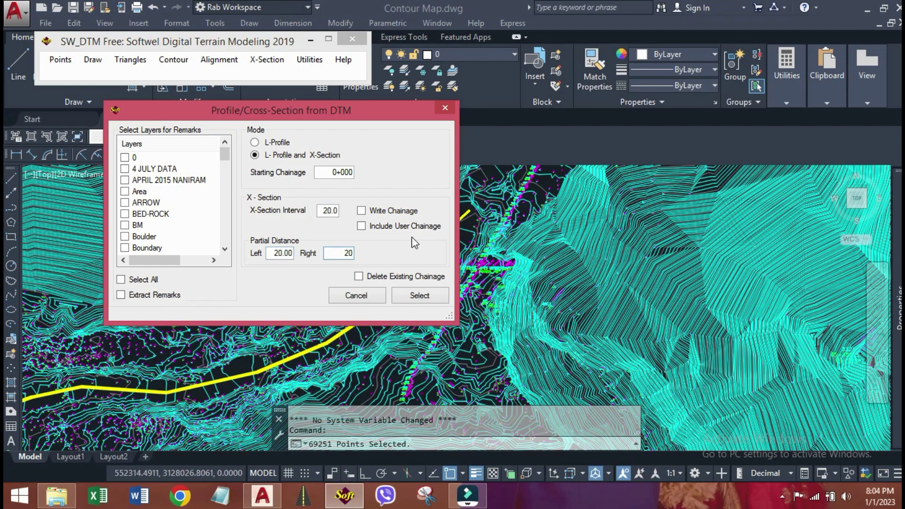
{"action": "left_click", "coordinate": [371, 213]}
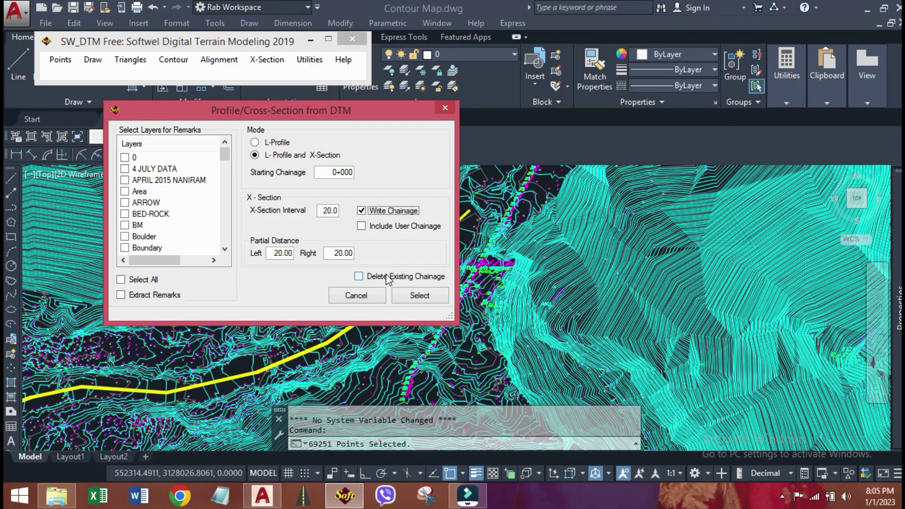
{"action": "left_click", "coordinate": [420, 295]}
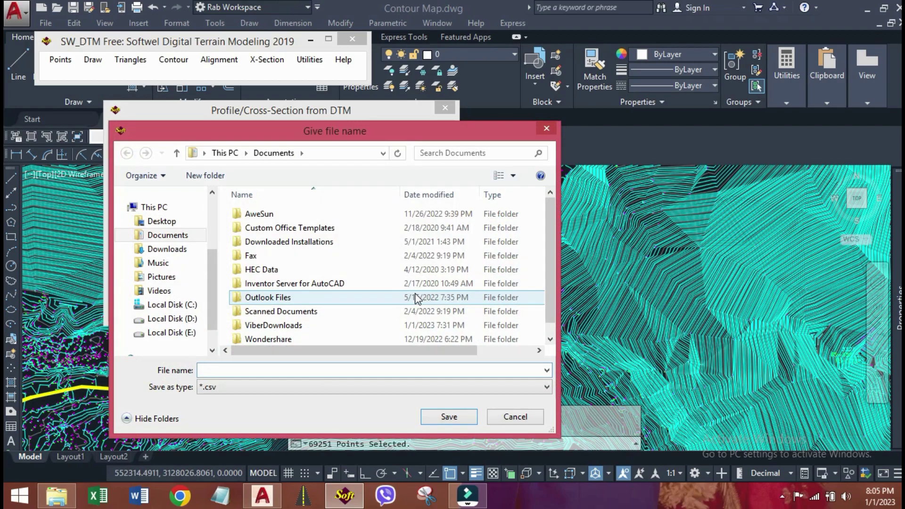
Save the section data as CSV 'gegegegee' and pick the yellow alignment near its start.
{"action": "type", "text": "gegegegee"}
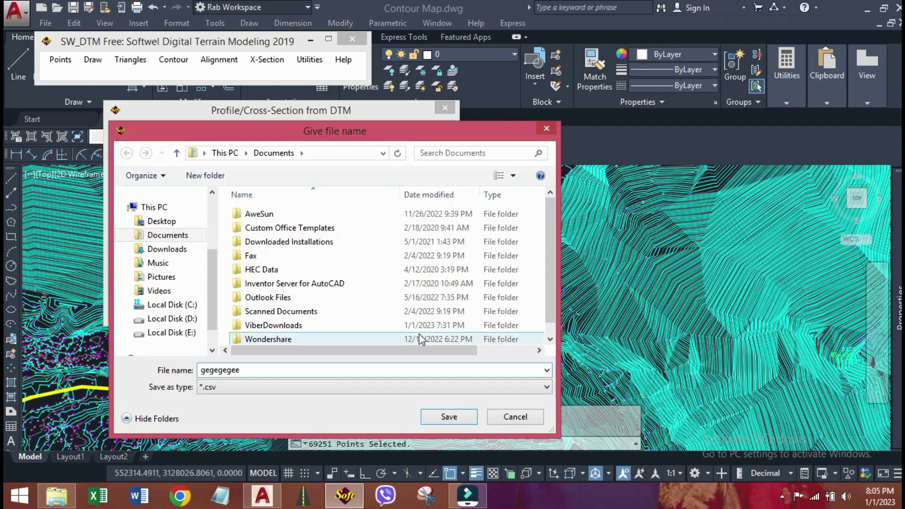
{"action": "left_click", "coordinate": [457, 418]}
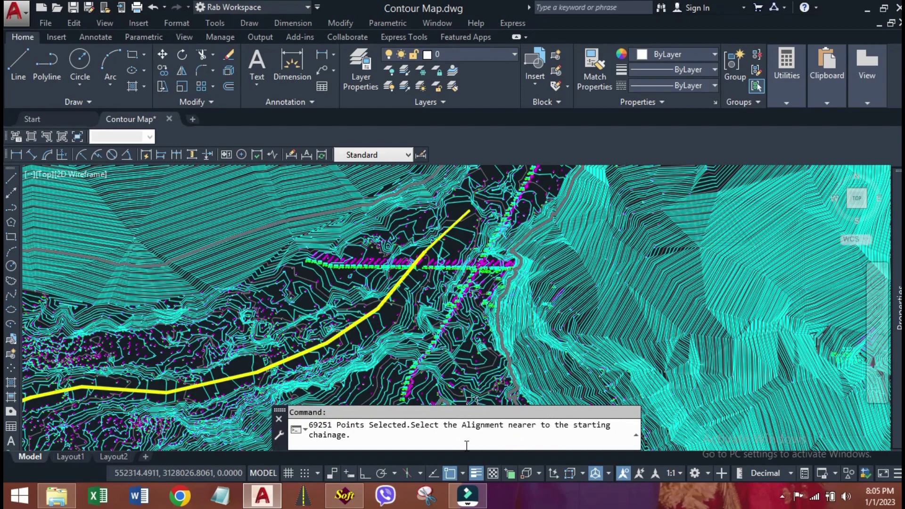
{"action": "scroll", "coordinate": [469, 208], "scroll_direction": "up", "scroll_amount": 2}
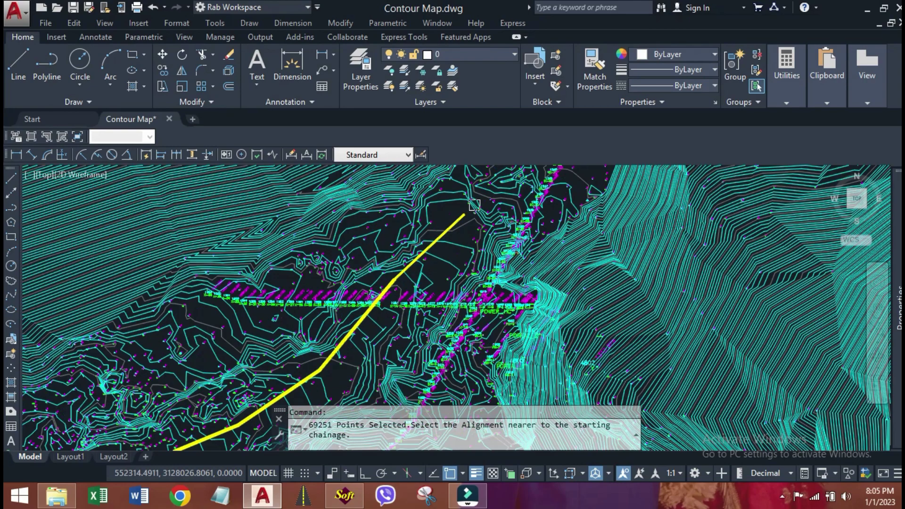
{"action": "left_click", "coordinate": [469, 208]}
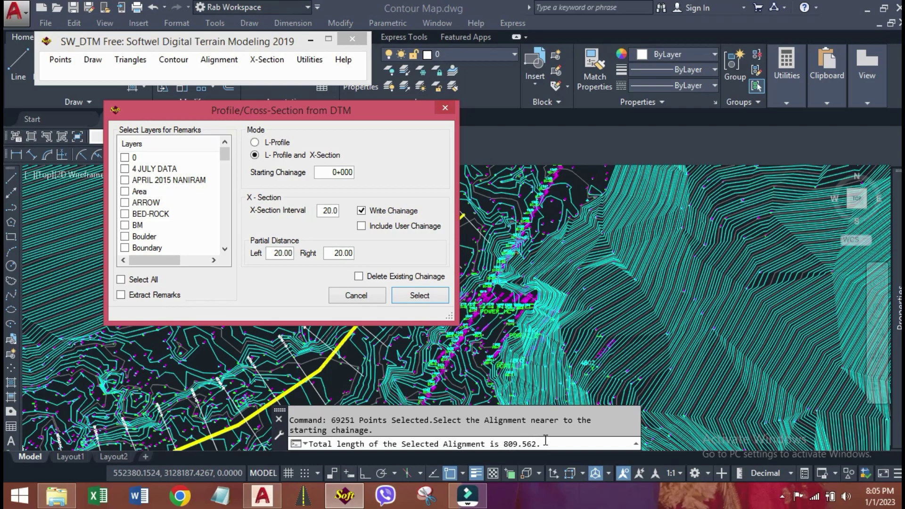
{"action": "left_click", "coordinate": [420, 296]}
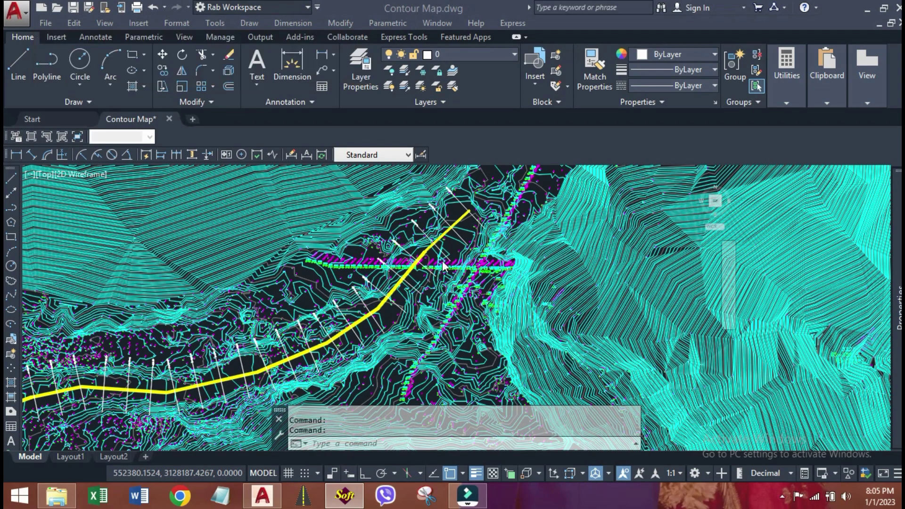
{"action": "scroll", "coordinate": [442, 254], "scroll_direction": "up", "scroll_amount": 6}
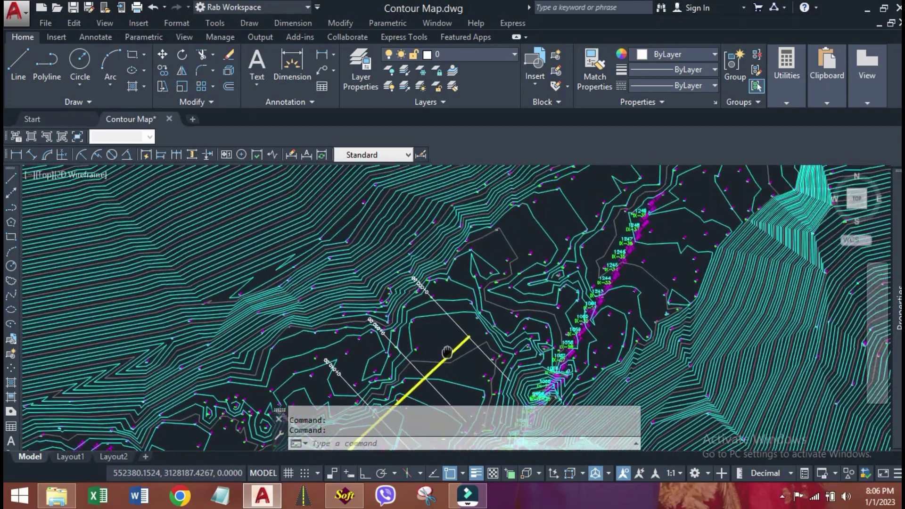
{"action": "scroll", "coordinate": [418, 291], "scroll_direction": "up", "scroll_amount": 4}
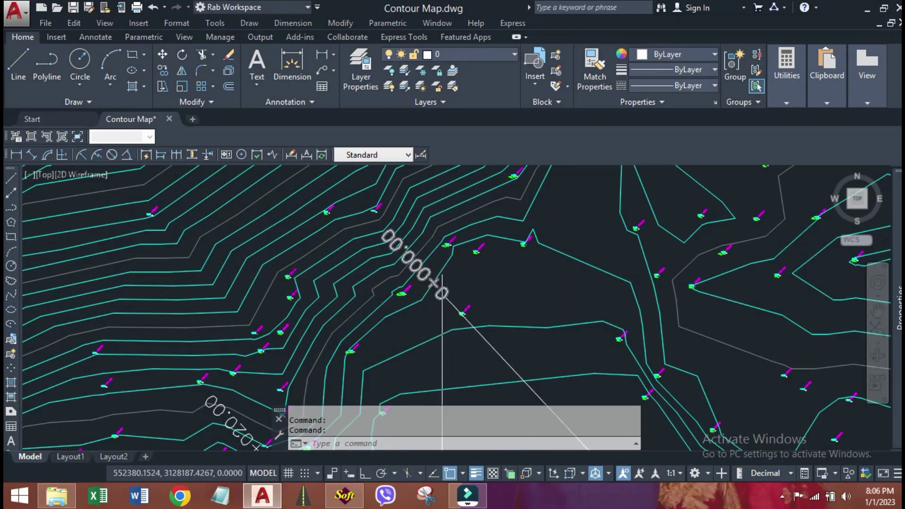
{"action": "scroll", "coordinate": [427, 300], "scroll_direction": "down", "scroll_amount": 5}
{"action": "scroll", "coordinate": [373, 329], "scroll_direction": "up", "scroll_amount": 2}
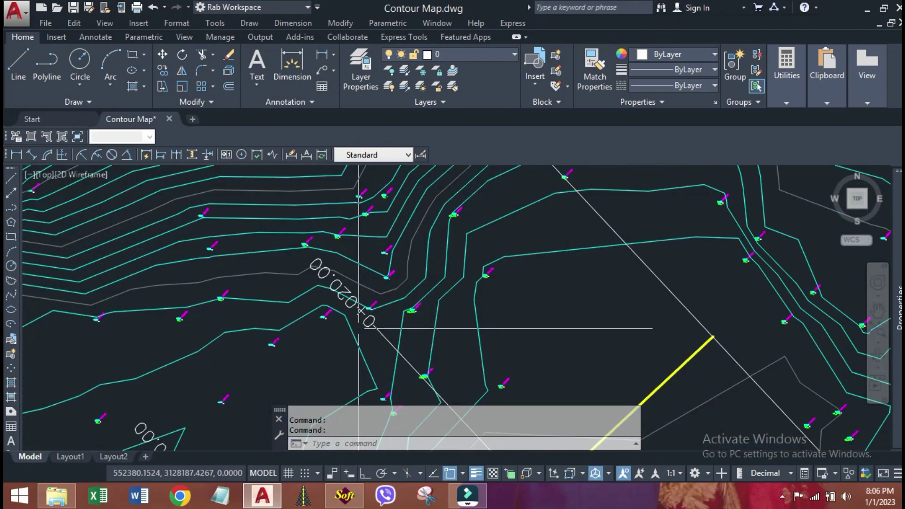
{"action": "left_click", "coordinate": [535, 286]}
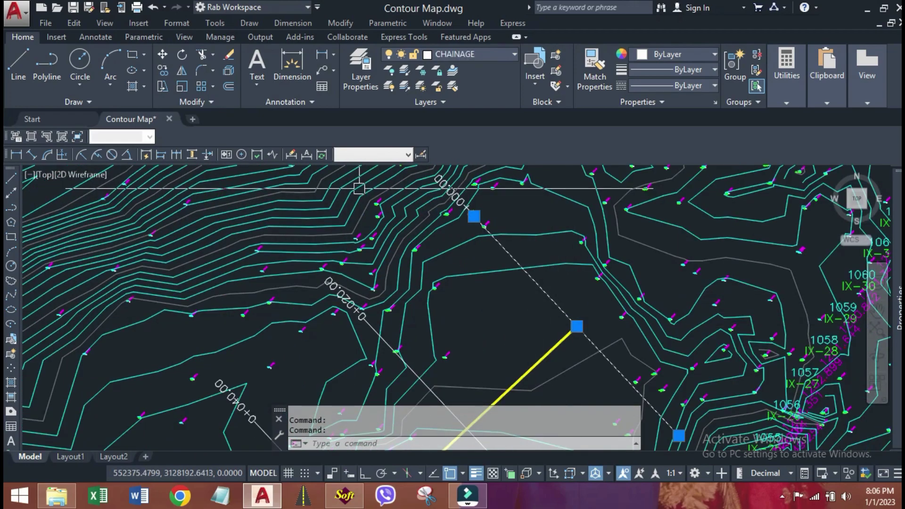
{"action": "key", "text": "Escape"}
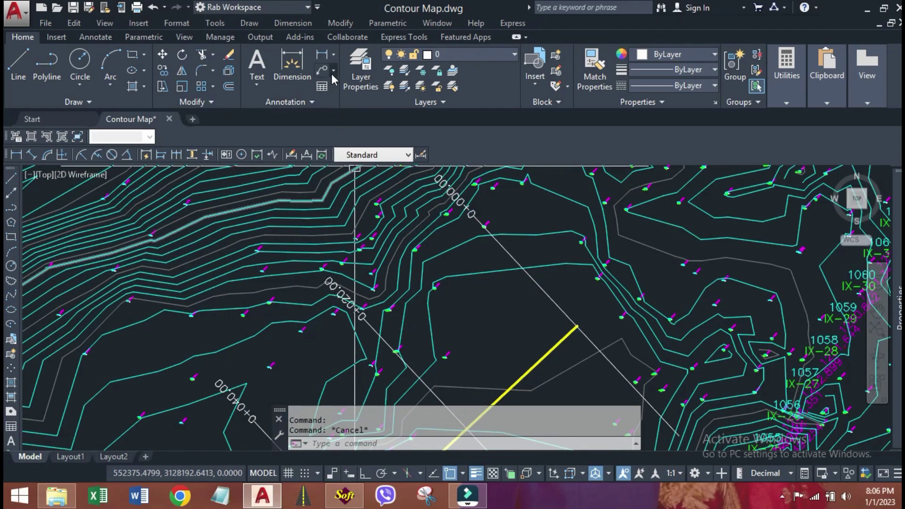
{"action": "left_click", "coordinate": [332, 55]}
{"action": "left_click", "coordinate": [352, 98]}
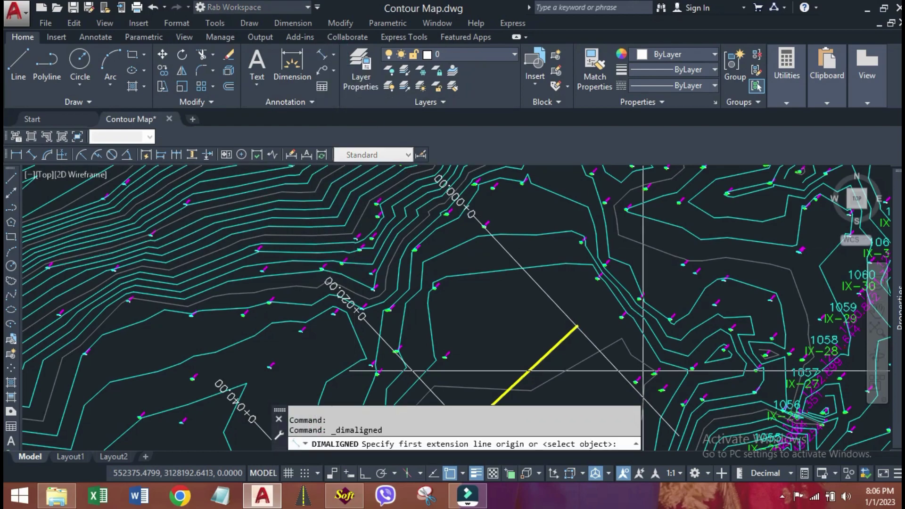
{"action": "left_click", "coordinate": [576, 325]}
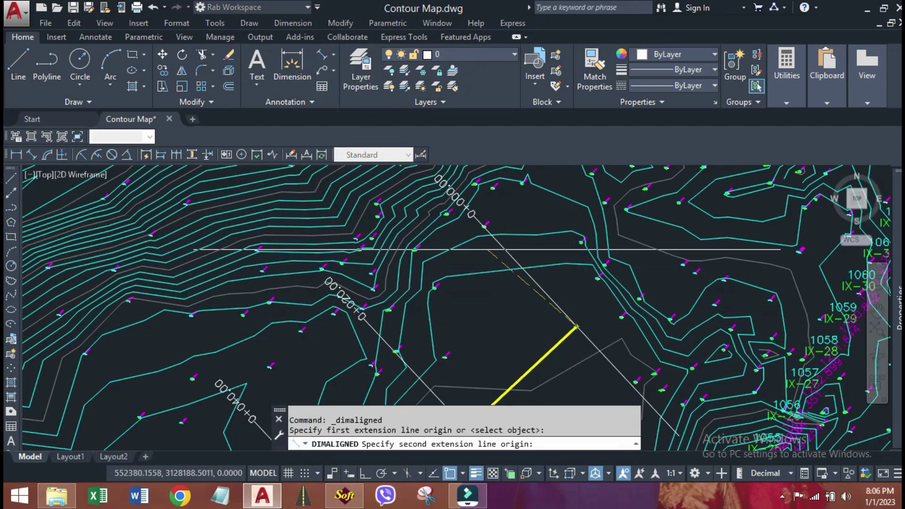
{"action": "scroll", "coordinate": [474, 217], "scroll_direction": "up", "scroll_amount": 4}
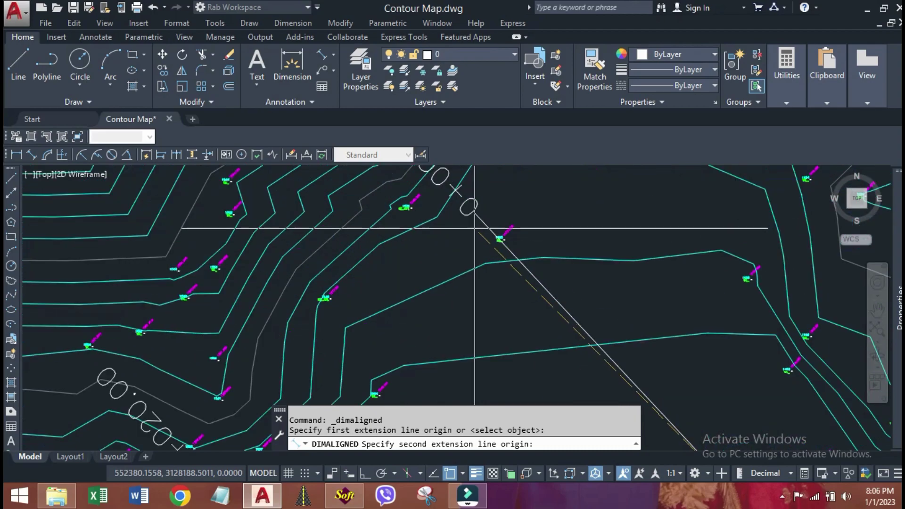
{"action": "left_click", "coordinate": [473, 213]}
{"action": "left_click", "coordinate": [652, 274]}
{"action": "scroll", "coordinate": [659, 335], "scroll_direction": "up", "scroll_amount": 4}
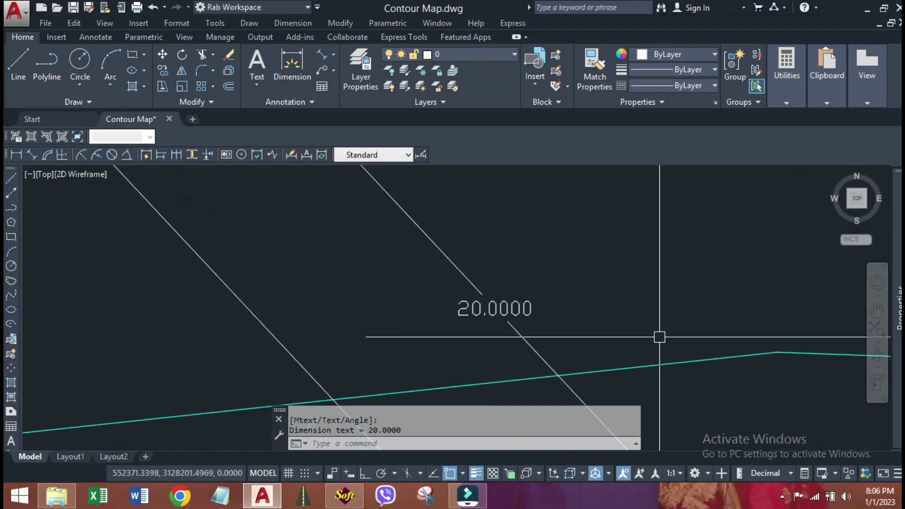
{"action": "scroll", "coordinate": [501, 342], "scroll_direction": "down", "scroll_amount": 3}
{"action": "left_click", "coordinate": [486, 324]}
{"action": "scroll", "coordinate": [488, 311], "scroll_direction": "down", "scroll_amount": 3}
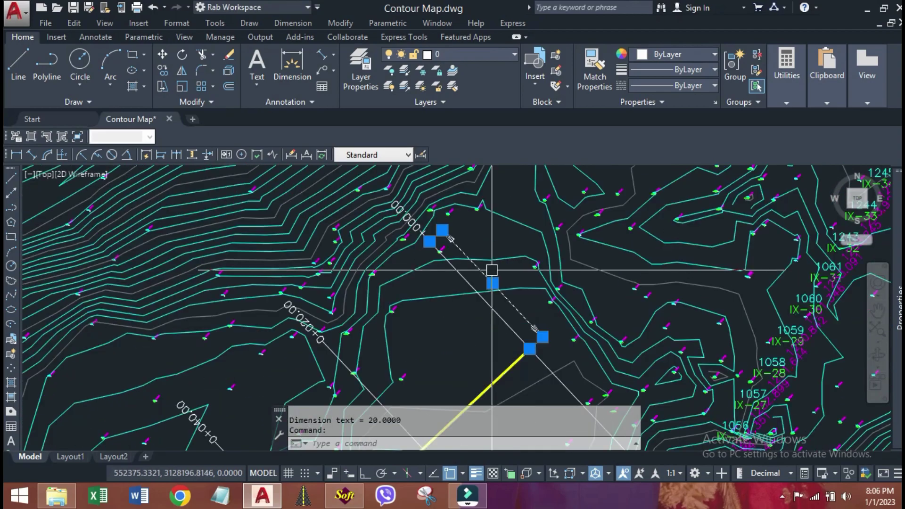
{"action": "key", "text": "Delete"}
{"action": "scroll", "coordinate": [501, 283], "scroll_direction": "down", "scroll_amount": 5}
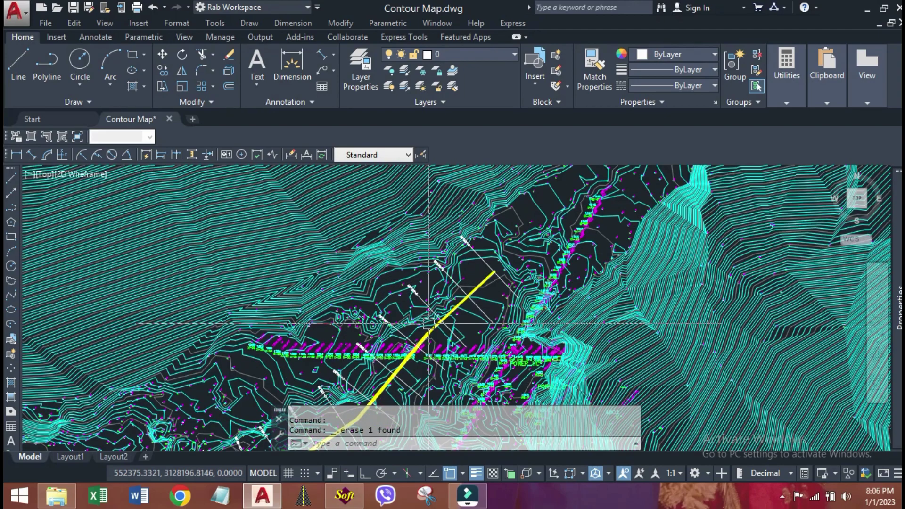
Draw the L-profile at 1000 horizontal and vertical scale and place it right of the map.
{"action": "left_click", "coordinate": [344, 496]}
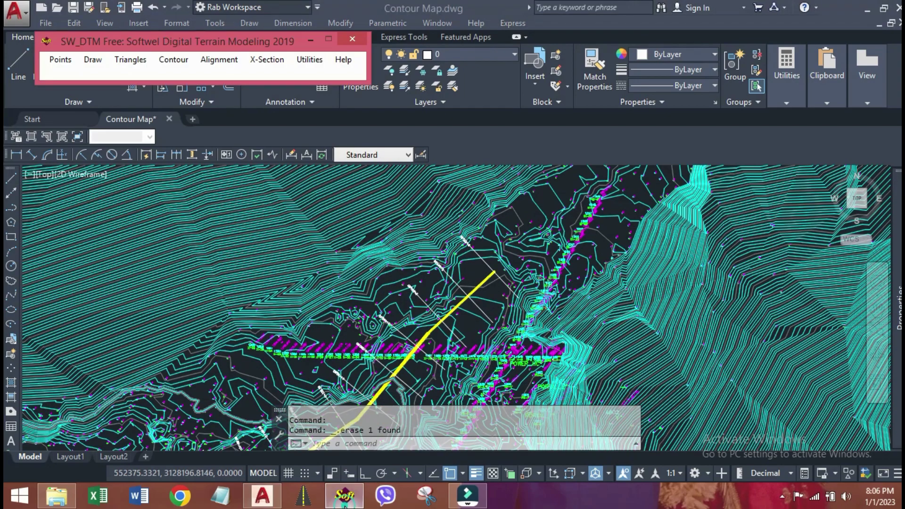
{"action": "left_click", "coordinate": [272, 63]}
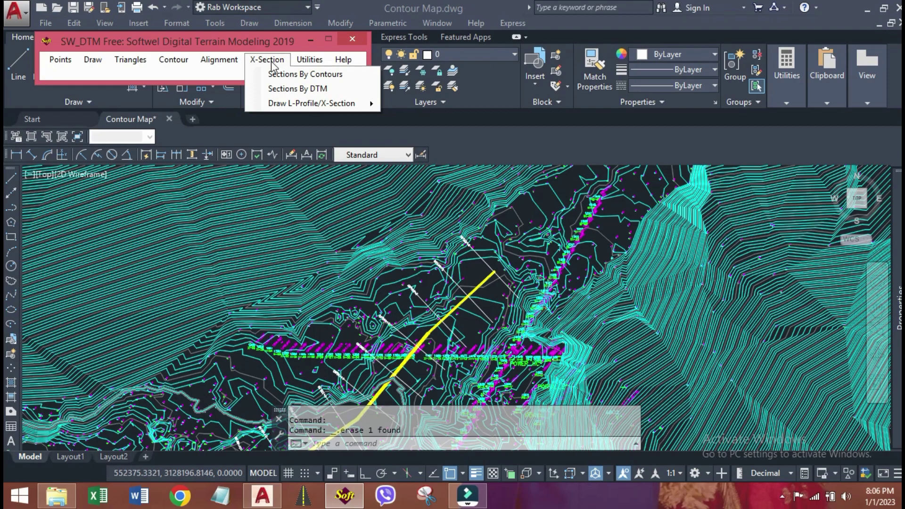
{"action": "mouse_move", "coordinate": [310, 106]}
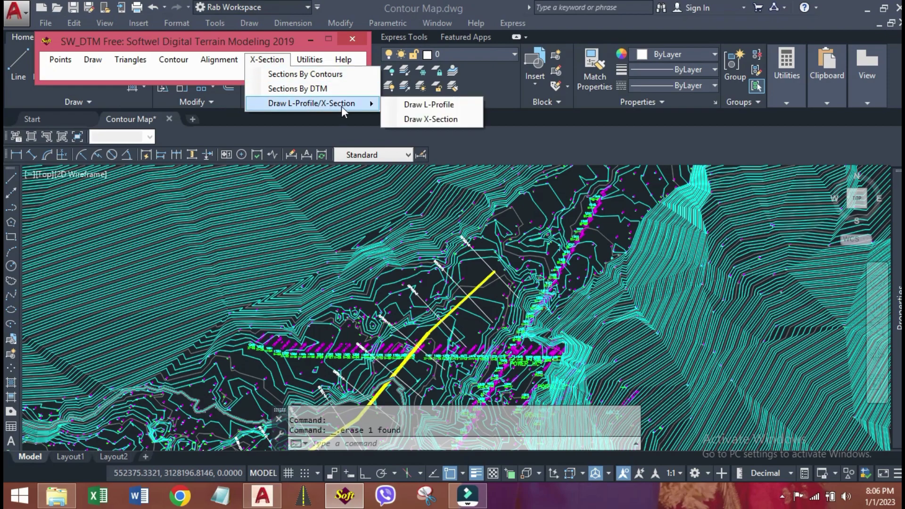
{"action": "left_click", "coordinate": [448, 105]}
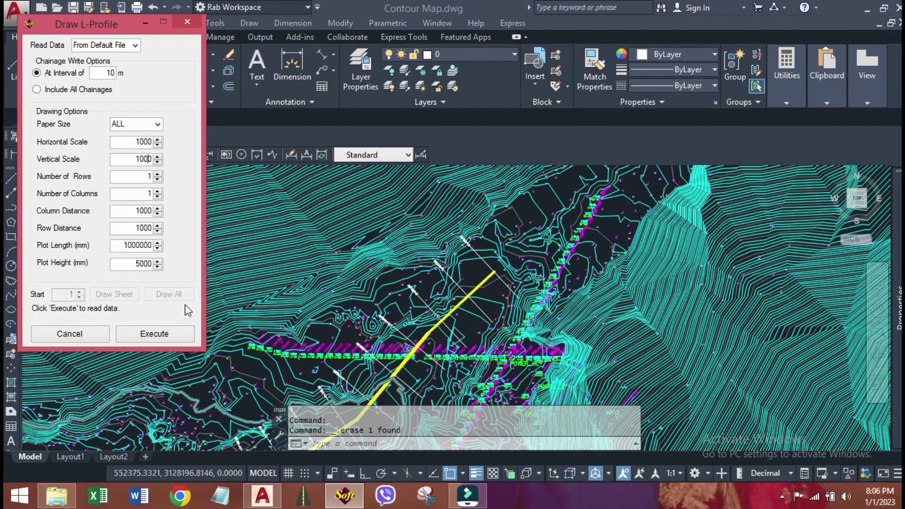
{"action": "left_click", "coordinate": [167, 335]}
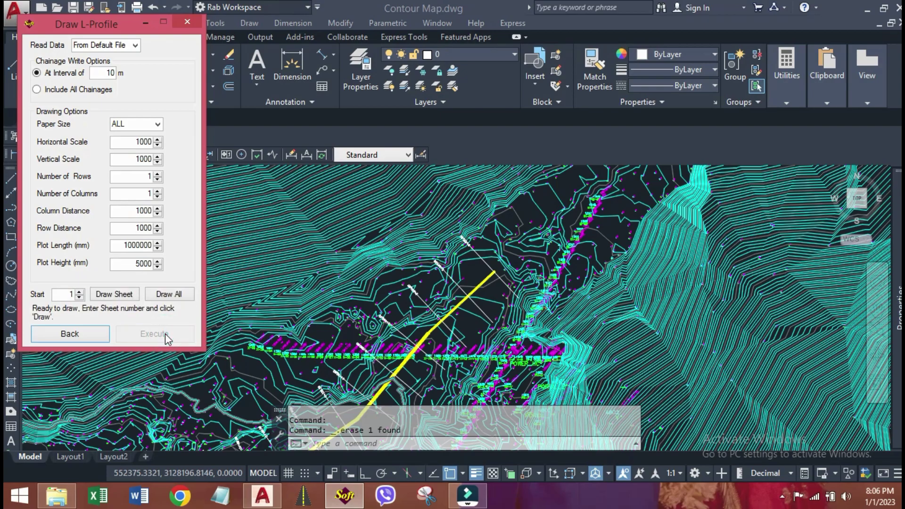
{"action": "left_click", "coordinate": [165, 295]}
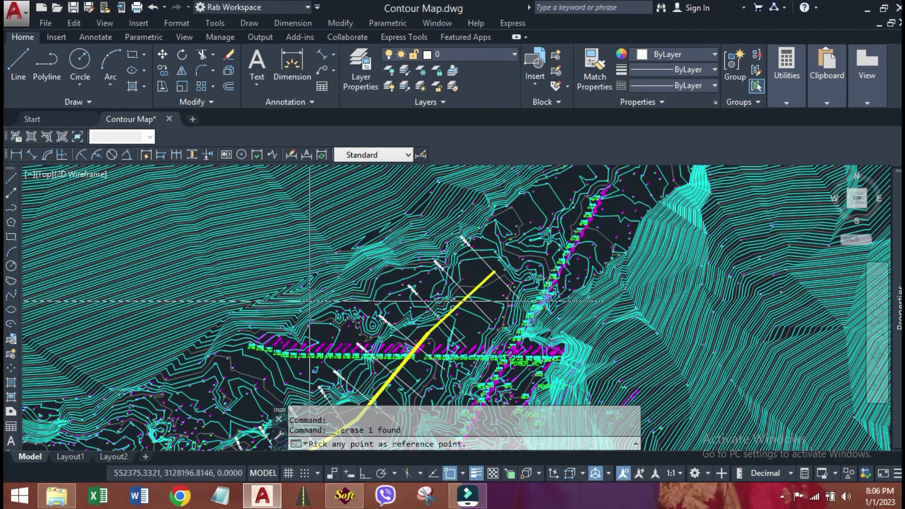
{"action": "scroll", "coordinate": [364, 258], "scroll_direction": "down", "scroll_amount": 5}
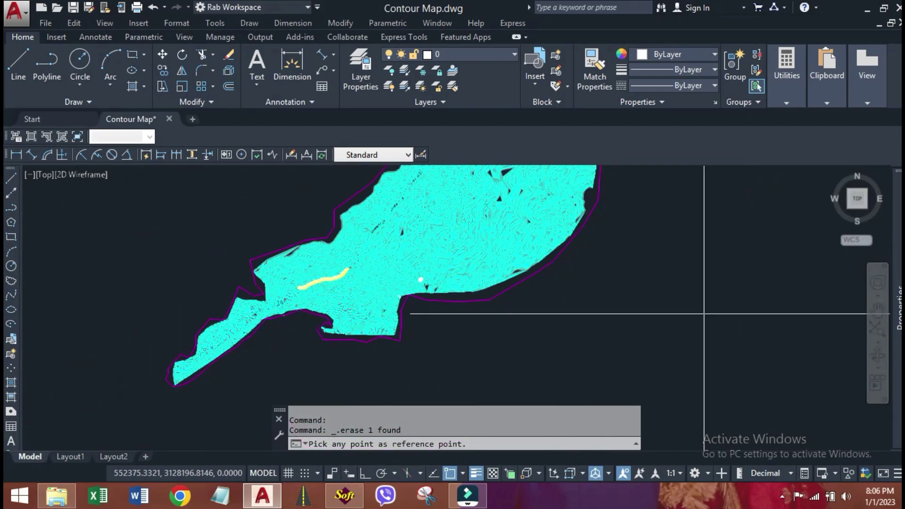
{"action": "left_click", "coordinate": [702, 312]}
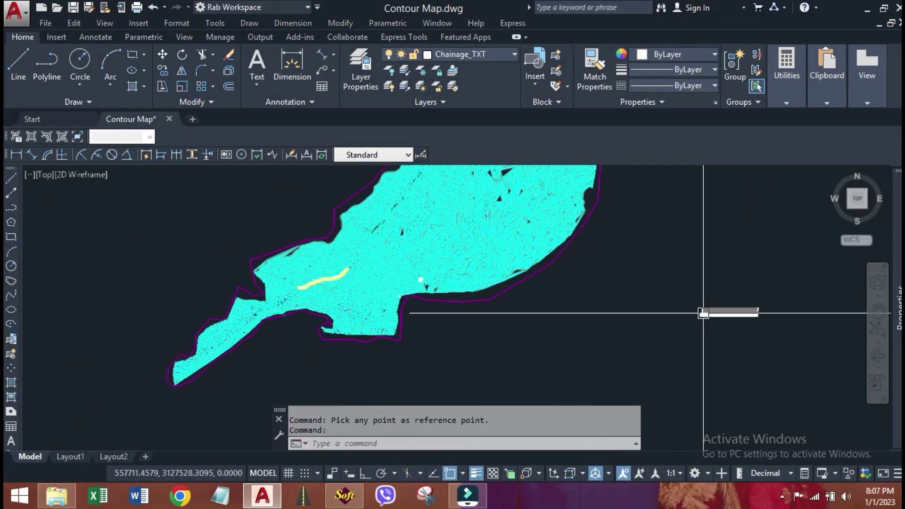
{"action": "scroll", "coordinate": [726, 313], "scroll_direction": "up", "scroll_amount": 5}
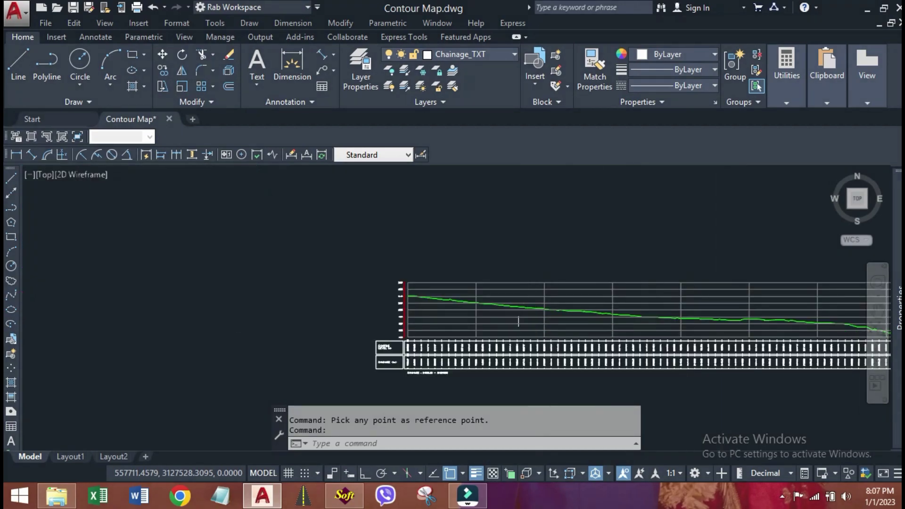
{"action": "scroll", "coordinate": [521, 319], "scroll_direction": "up", "scroll_amount": 2}
{"action": "scroll", "coordinate": [519, 320], "scroll_direction": "up", "scroll_amount": 3}
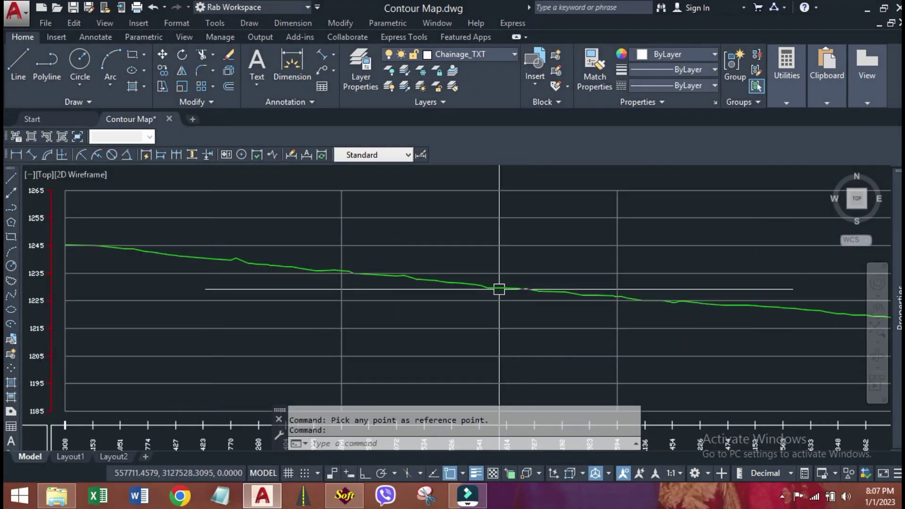
{"action": "left_click", "coordinate": [494, 288]}
{"action": "scroll", "coordinate": [330, 292], "scroll_direction": "down", "scroll_amount": 3}
{"action": "key", "text": "Escape"}
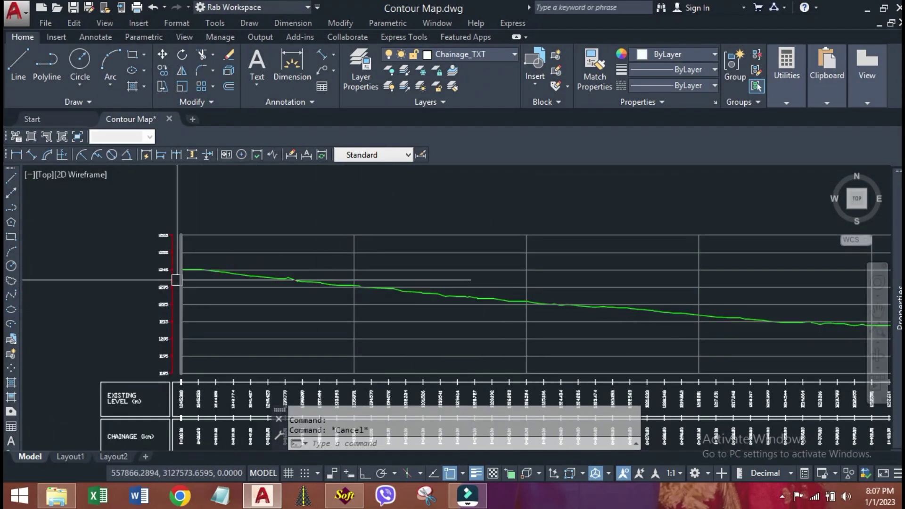
{"action": "scroll", "coordinate": [173, 276], "scroll_direction": "up", "scroll_amount": 5}
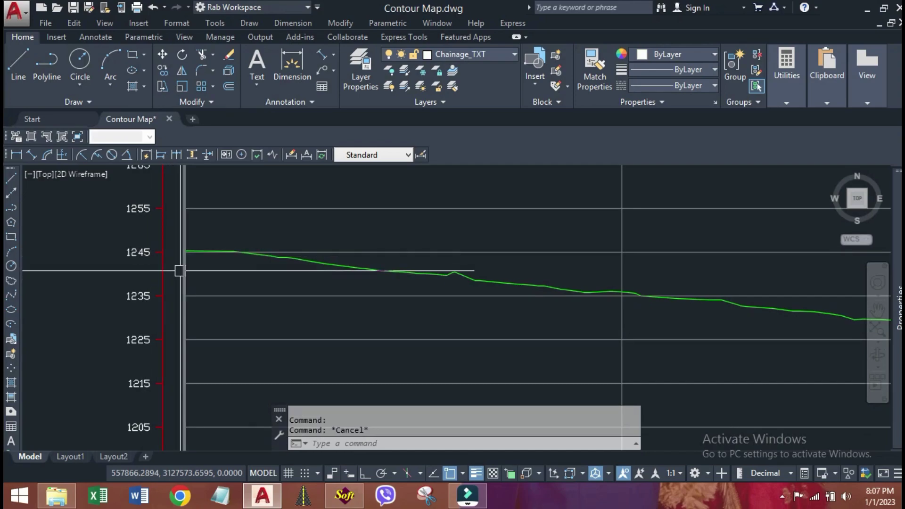
{"action": "scroll", "coordinate": [141, 255], "scroll_direction": "down", "scroll_amount": 3}
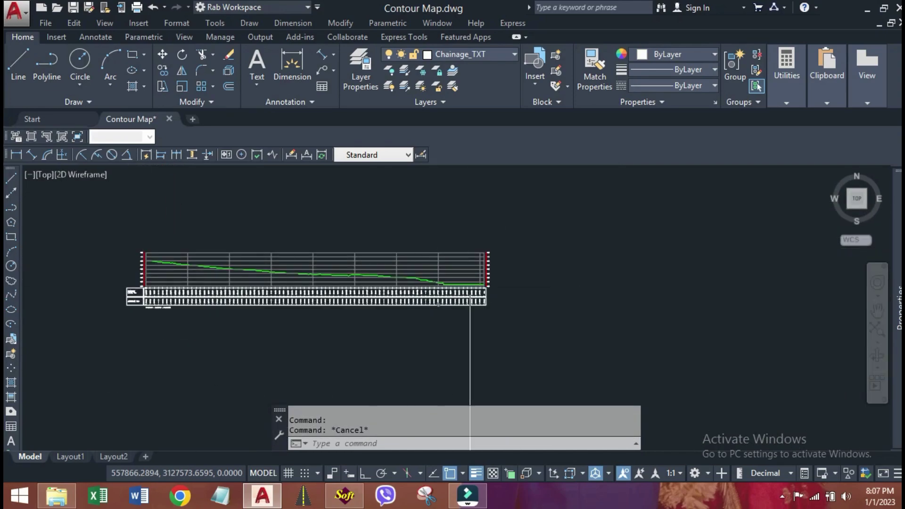
{"action": "scroll", "coordinate": [477, 285], "scroll_direction": "up", "scroll_amount": 2}
{"action": "scroll", "coordinate": [476, 285], "scroll_direction": "up", "scroll_amount": 2}
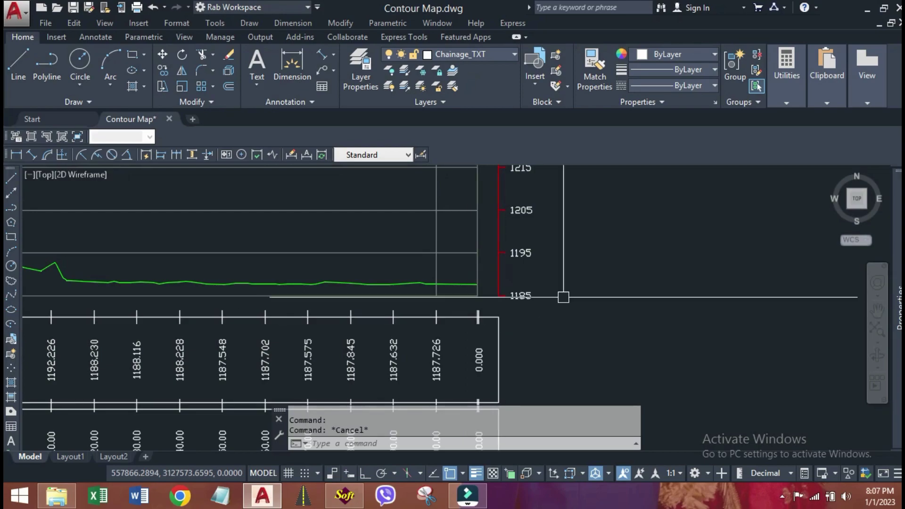
{"action": "scroll", "coordinate": [580, 293], "scroll_direction": "down", "scroll_amount": 2}
{"action": "scroll", "coordinate": [279, 254], "scroll_direction": "up", "scroll_amount": 3}
{"action": "left_click", "coordinate": [454, 238]}
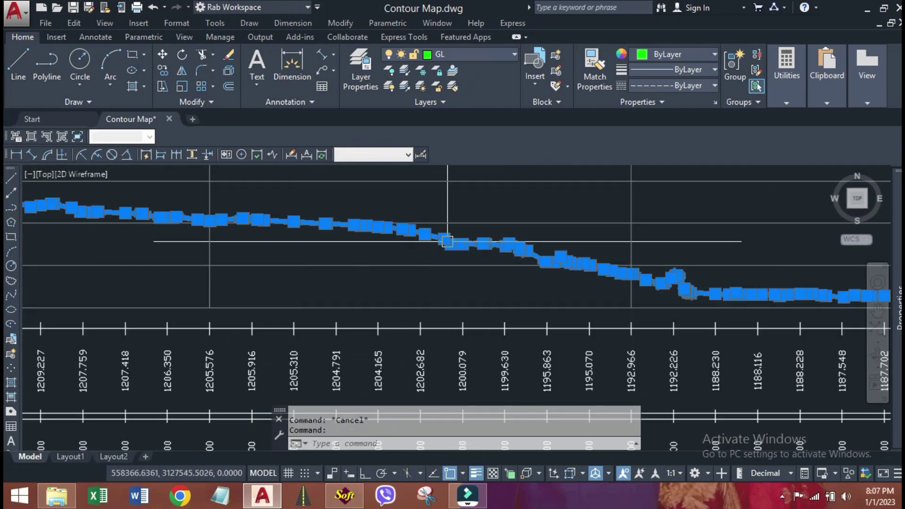
{"action": "scroll", "coordinate": [566, 291], "scroll_direction": "down", "scroll_amount": 3}
{"action": "scroll", "coordinate": [542, 299], "scroll_direction": "down", "scroll_amount": 3}
{"action": "key", "text": "Escape"}
{"action": "scroll", "coordinate": [490, 304], "scroll_direction": "down", "scroll_amount": 4}
{"action": "scroll", "coordinate": [283, 270], "scroll_direction": "up", "scroll_amount": 8}
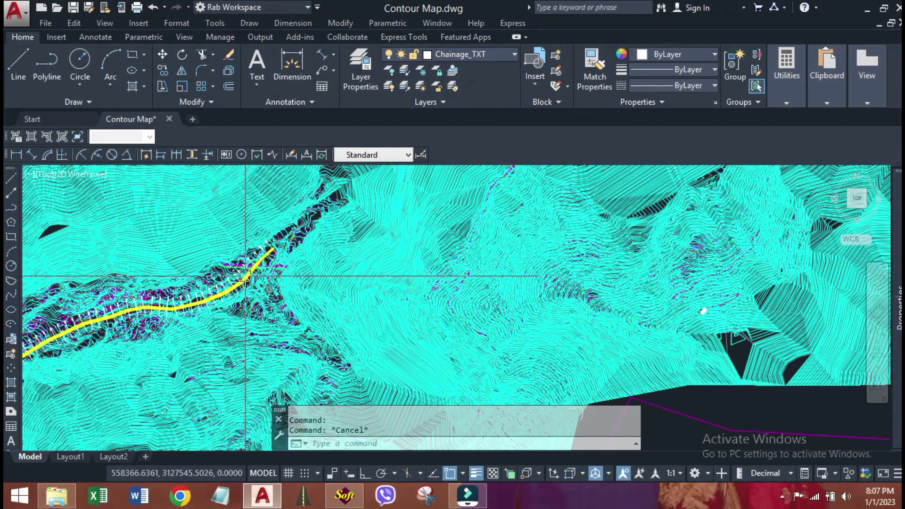
Close the L-Profile settings and display SW_DTM's Draw L-Profile/X-Section submenu.
{"action": "scroll", "coordinate": [260, 242], "scroll_direction": "up", "scroll_amount": 4}
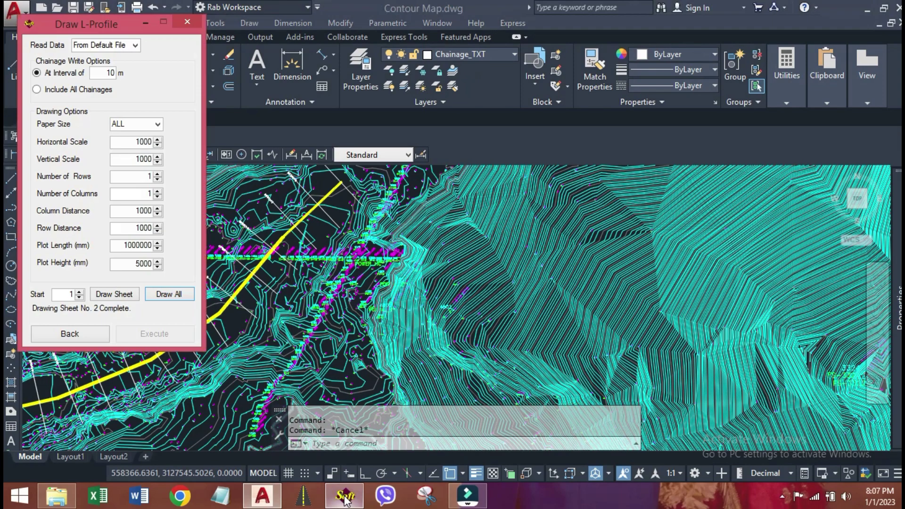
{"action": "left_click", "coordinate": [187, 22]}
{"action": "left_click", "coordinate": [279, 61]}
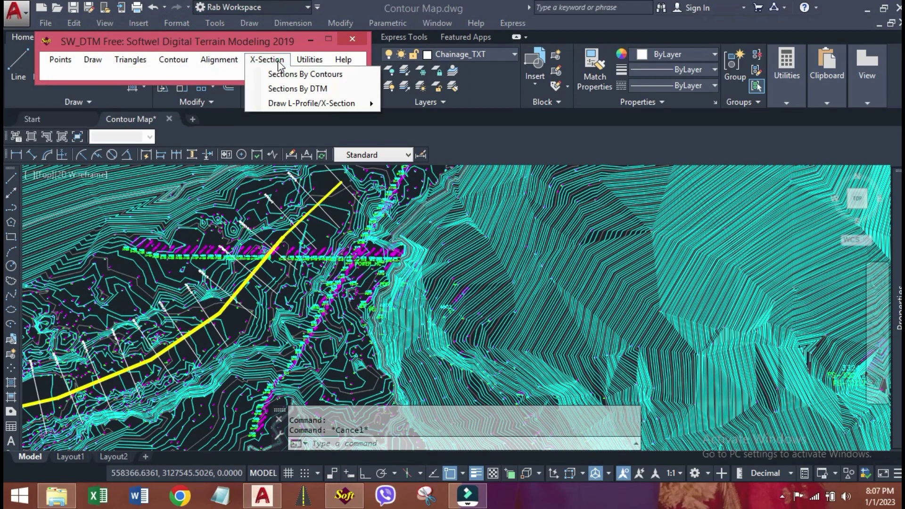
{"action": "mouse_move", "coordinate": [332, 108]}
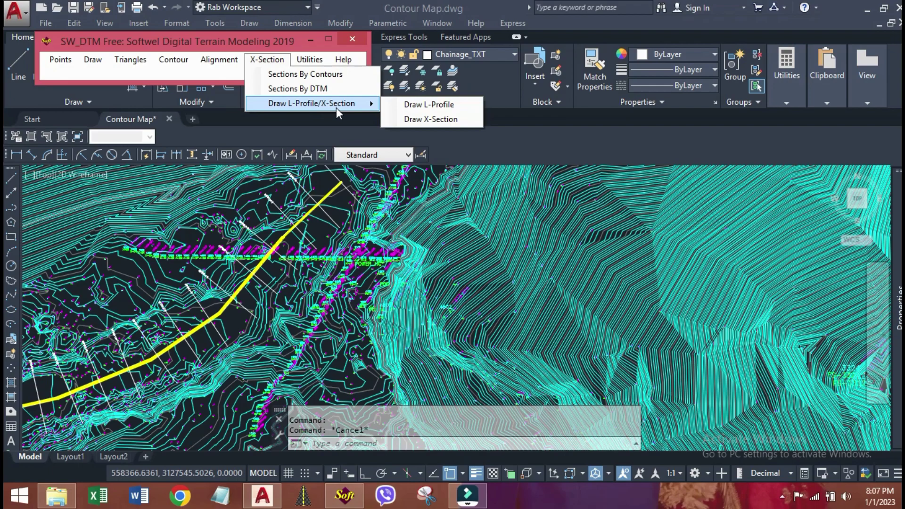
Configure cross-sections at a 10 m interval with horizontal and vertical scale 1000, and execute.
{"action": "left_click", "coordinate": [448, 119]}
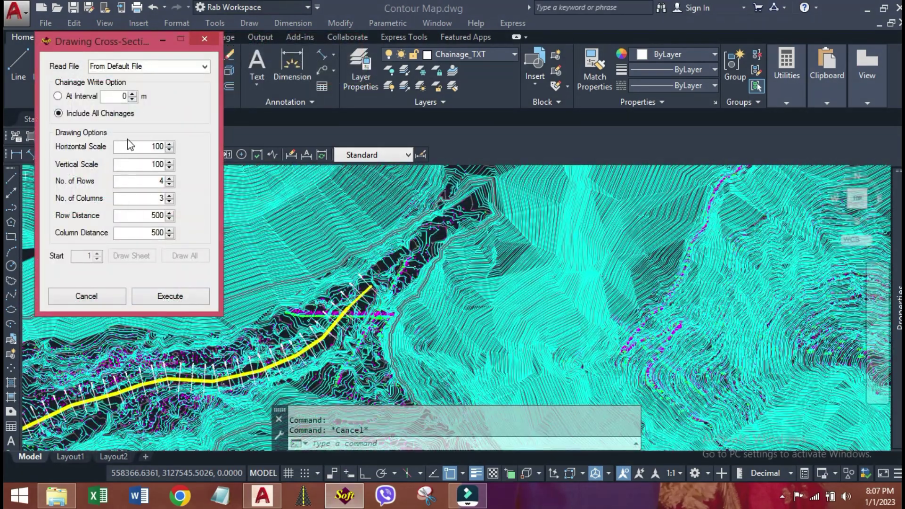
{"action": "left_click", "coordinate": [87, 96]}
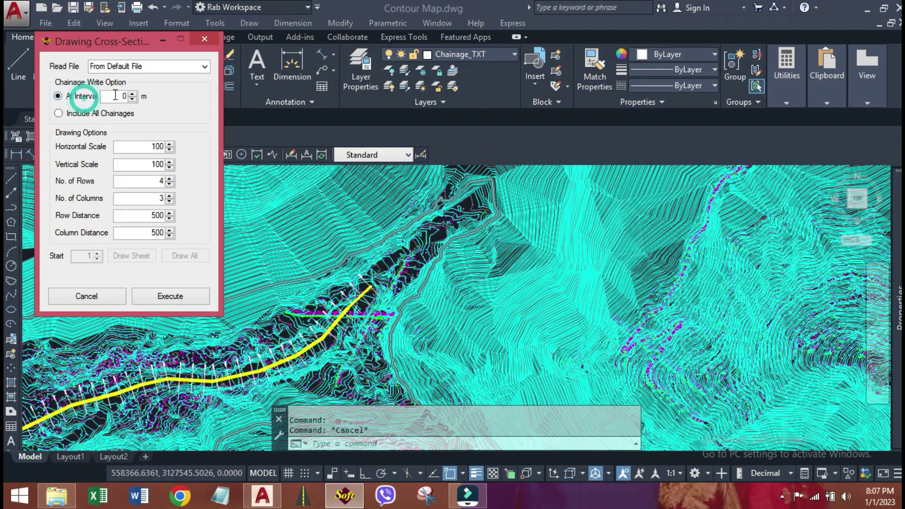
{"action": "double_click", "coordinate": [115, 95]}
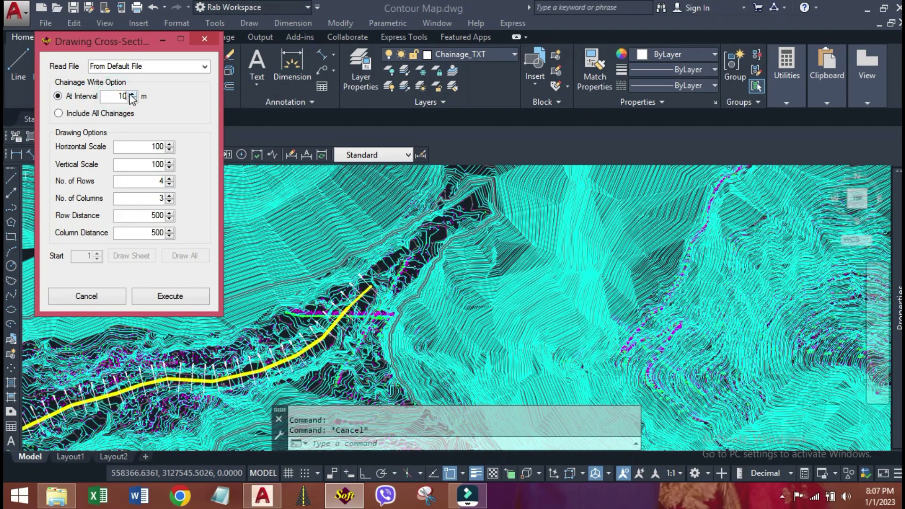
{"action": "left_click", "coordinate": [156, 146]}
{"action": "type", "text": "0"}
{"action": "left_click", "coordinate": [161, 164]}
{"action": "type", "text": "0"}
{"action": "left_click", "coordinate": [175, 299]}
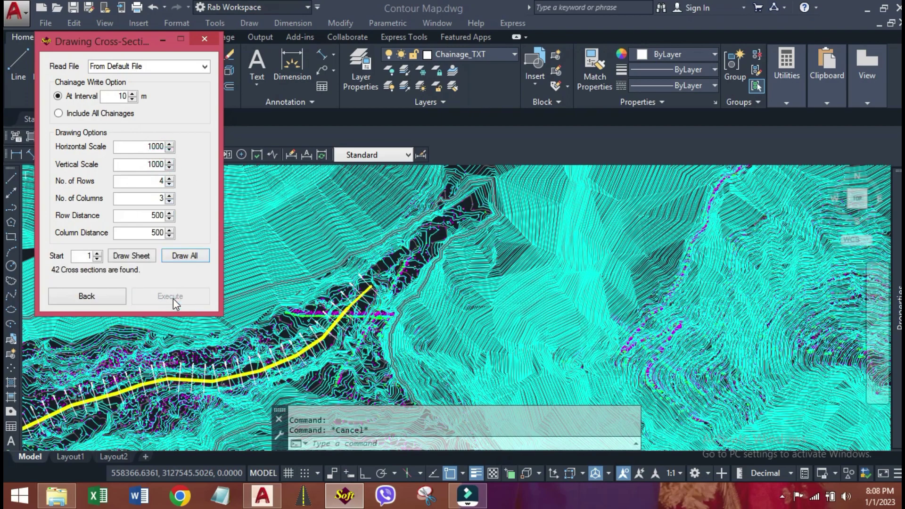
{"action": "left_click", "coordinate": [50, 268]}
Draw all 42 cross-sections, placing the sheet origin to the right of the contour map.
{"action": "left_click", "coordinate": [188, 256]}
{"action": "scroll", "coordinate": [280, 263], "scroll_direction": "down", "scroll_amount": 4}
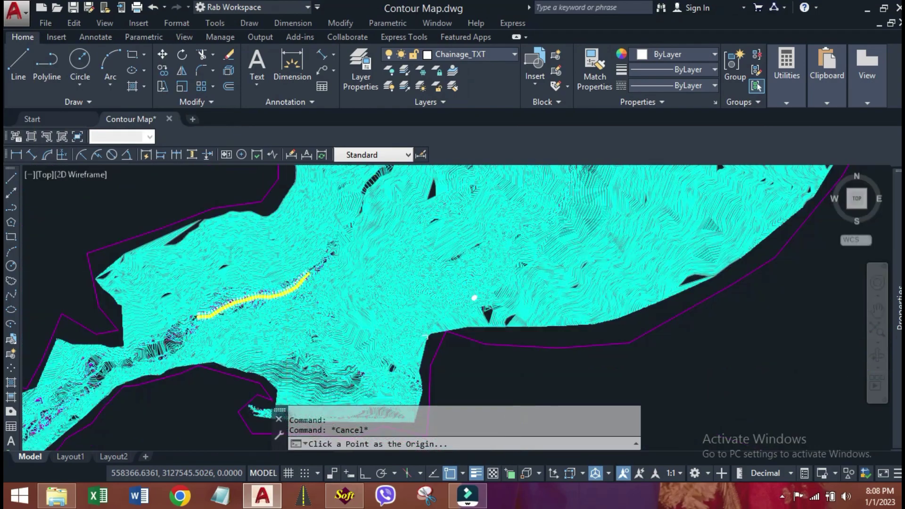
{"action": "scroll", "coordinate": [283, 283], "scroll_direction": "down", "scroll_amount": 5}
{"action": "scroll", "coordinate": [458, 272], "scroll_direction": "up", "scroll_amount": 2}
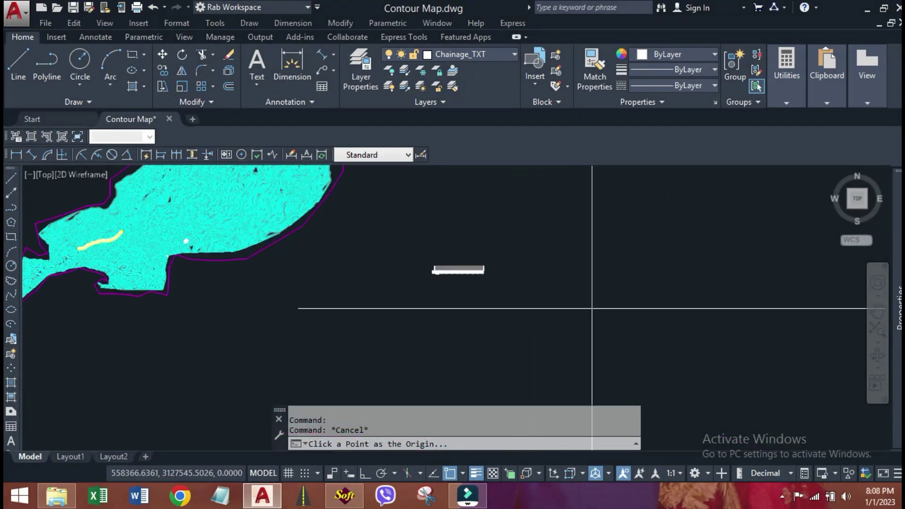
{"action": "scroll", "coordinate": [582, 272], "scroll_direction": "up", "scroll_amount": 4}
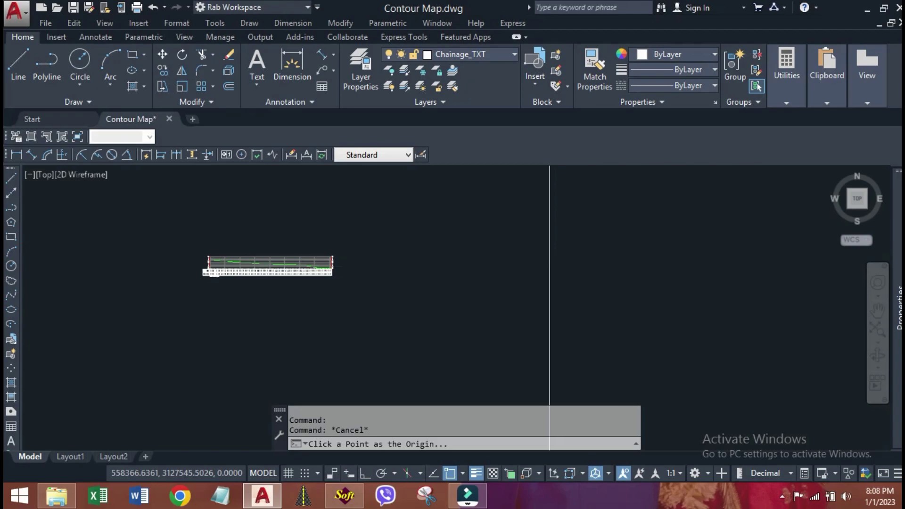
{"action": "left_click", "coordinate": [549, 283]}
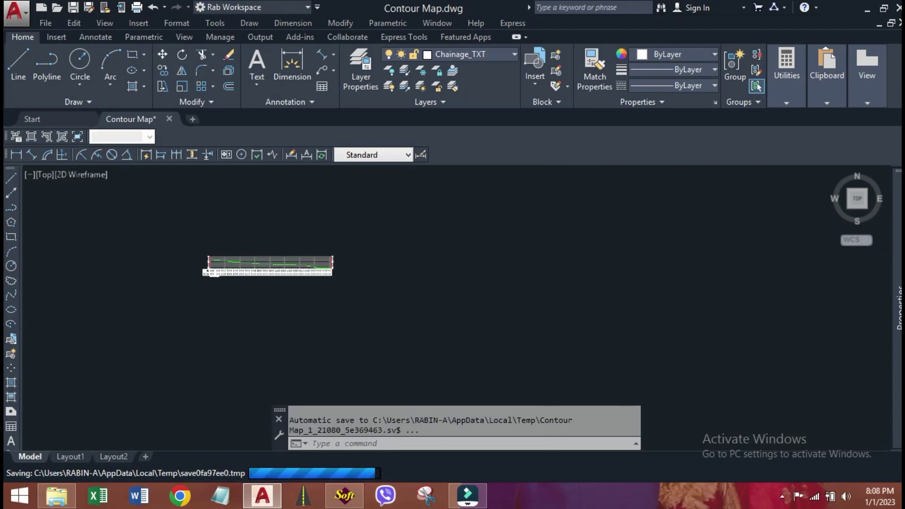
Frame the cross-section grid with a border rectangle.
{"action": "scroll", "coordinate": [537, 268], "scroll_direction": "down", "scroll_amount": 2}
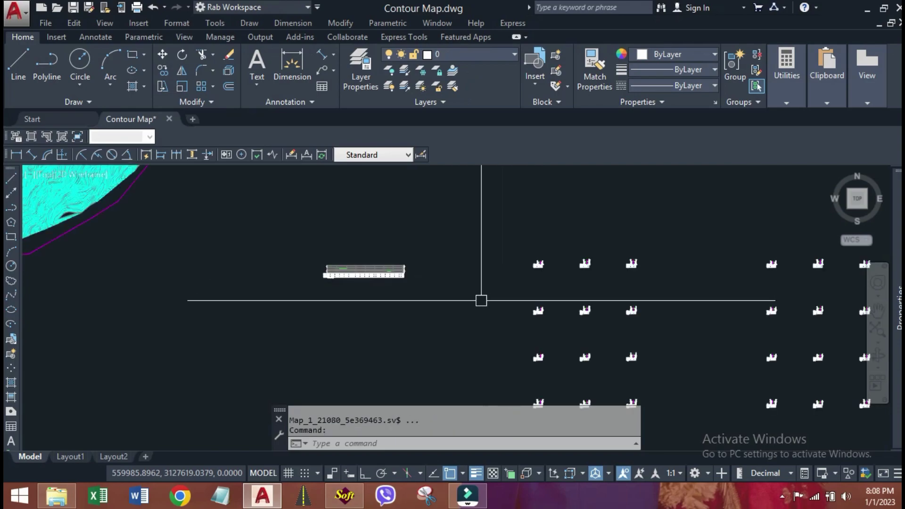
{"action": "scroll", "coordinate": [458, 272], "scroll_direction": "down", "scroll_amount": 5}
{"action": "scroll", "coordinate": [458, 272], "scroll_direction": "up", "scroll_amount": 2}
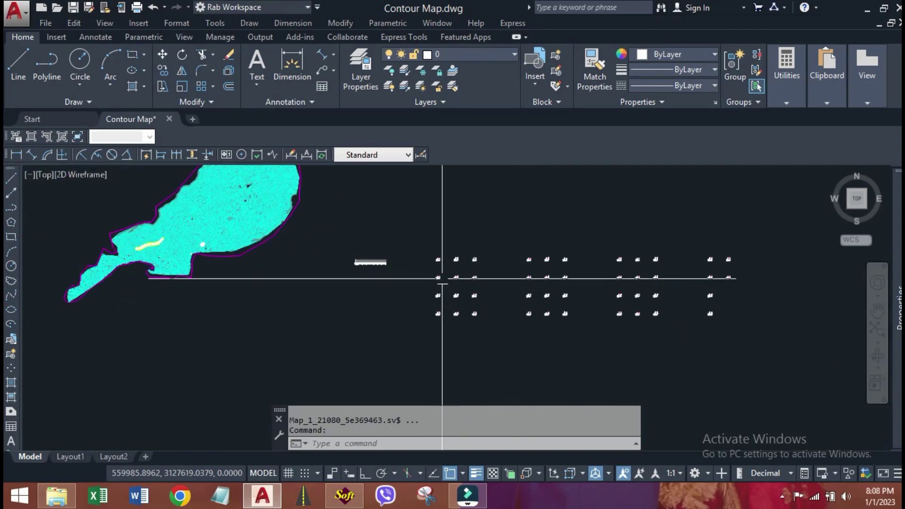
{"action": "left_click", "coordinate": [139, 58]}
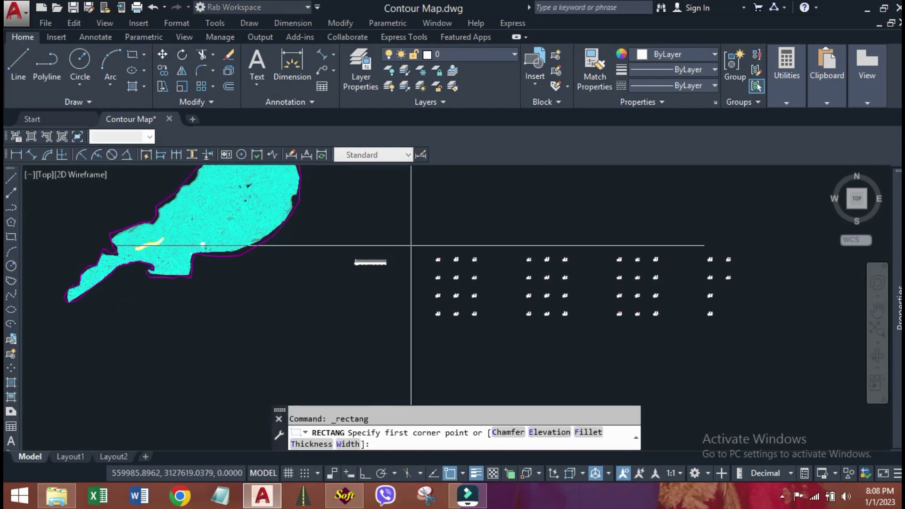
{"action": "left_click", "coordinate": [412, 245]}
{"action": "left_click", "coordinate": [643, 323]}
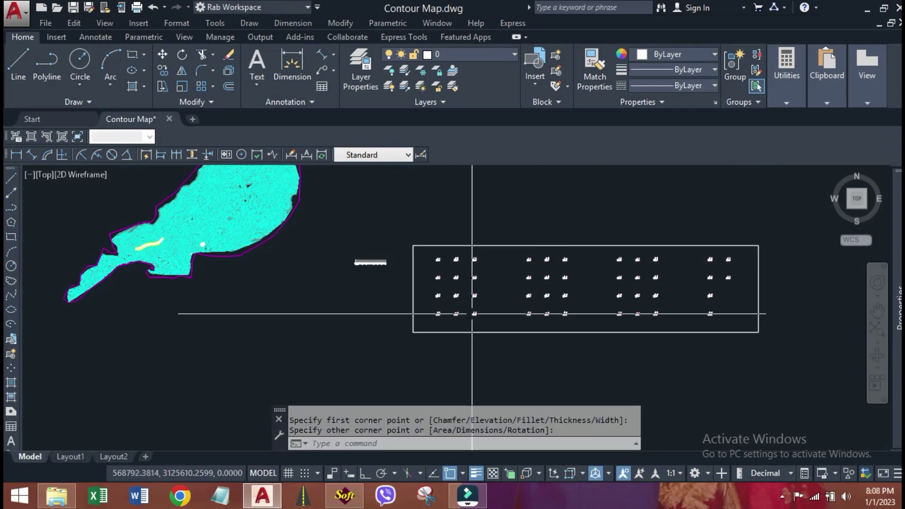
{"action": "scroll", "coordinate": [440, 269], "scroll_direction": "up", "scroll_amount": 4}
{"action": "scroll", "coordinate": [425, 236], "scroll_direction": "up", "scroll_amount": 4}
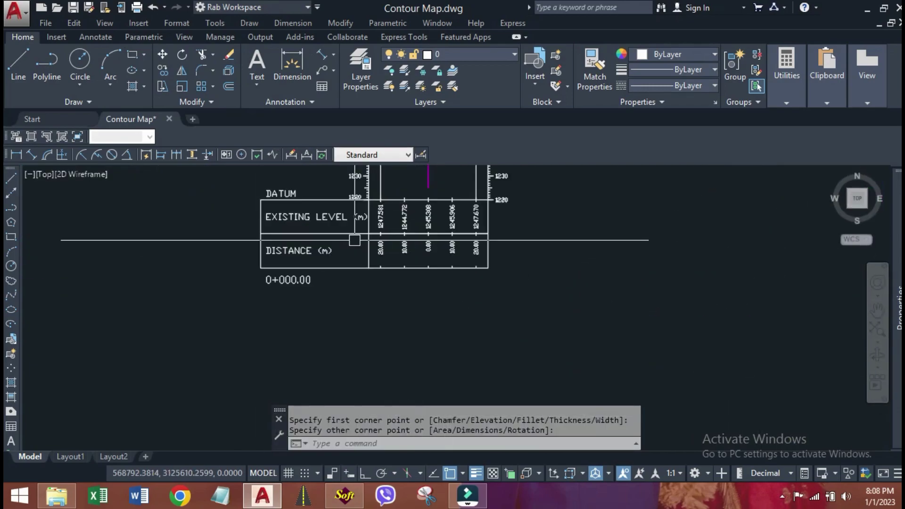
{"action": "middle_click_drag", "start_coordinate": [306, 287], "coordinate": [326, 347]}
{"action": "scroll", "coordinate": [315, 348], "scroll_direction": "up", "scroll_amount": 4}
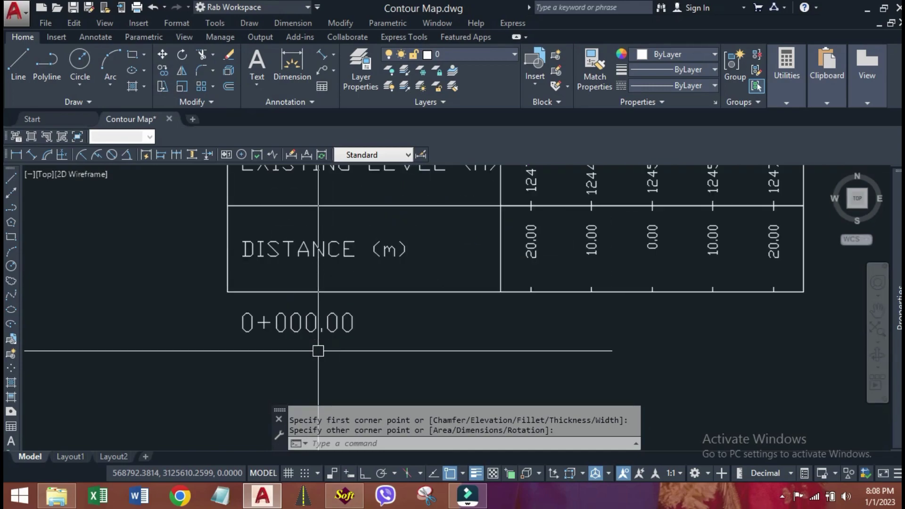
{"action": "scroll", "coordinate": [326, 354], "scroll_direction": "down", "scroll_amount": 4}
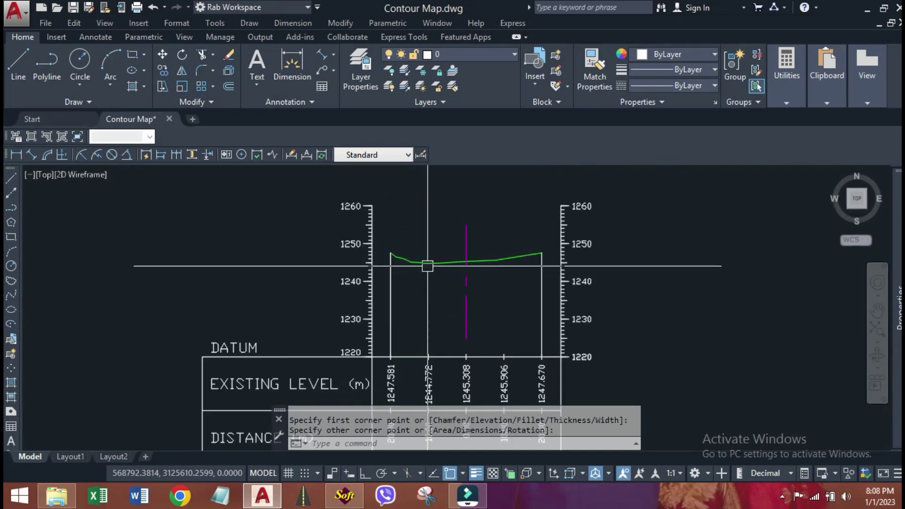
{"action": "scroll", "coordinate": [426, 271], "scroll_direction": "up", "scroll_amount": 4}
{"action": "left_click", "coordinate": [436, 260]}
{"action": "key", "text": "Escape"}
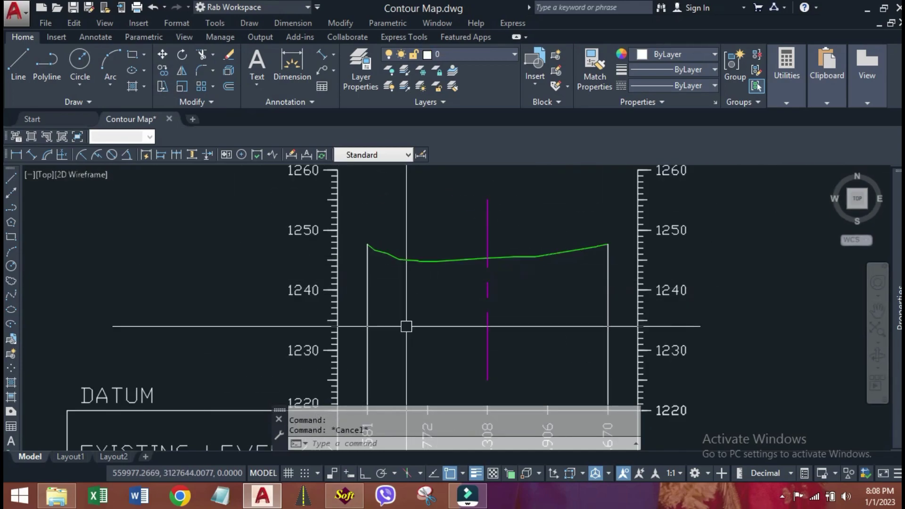
{"action": "scroll", "coordinate": [404, 323], "scroll_direction": "down", "scroll_amount": 8}
{"action": "scroll", "coordinate": [385, 326], "scroll_direction": "up", "scroll_amount": 12}
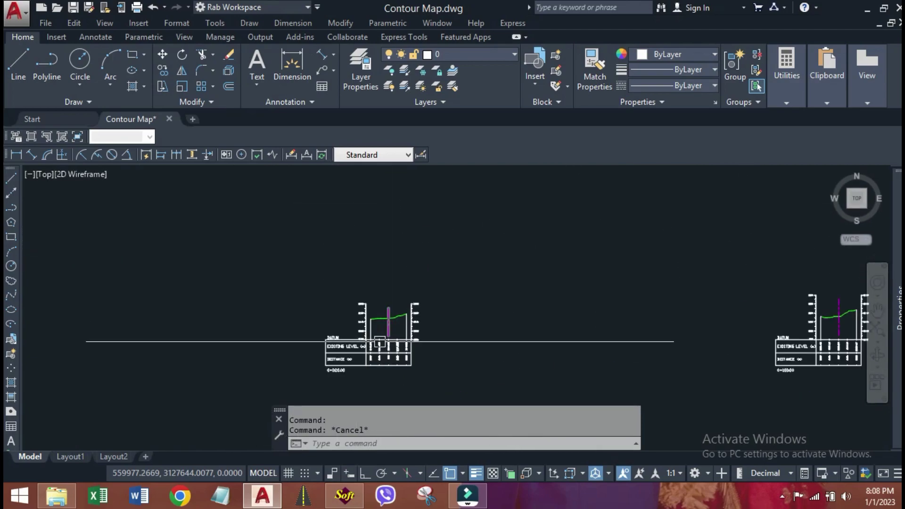
{"action": "middle_click_drag", "start_coordinate": [412, 364], "coordinate": [376, 403]}
{"action": "scroll", "coordinate": [376, 404], "scroll_direction": "down", "scroll_amount": 5}
{"action": "scroll", "coordinate": [462, 260], "scroll_direction": "up", "scroll_amount": 4}
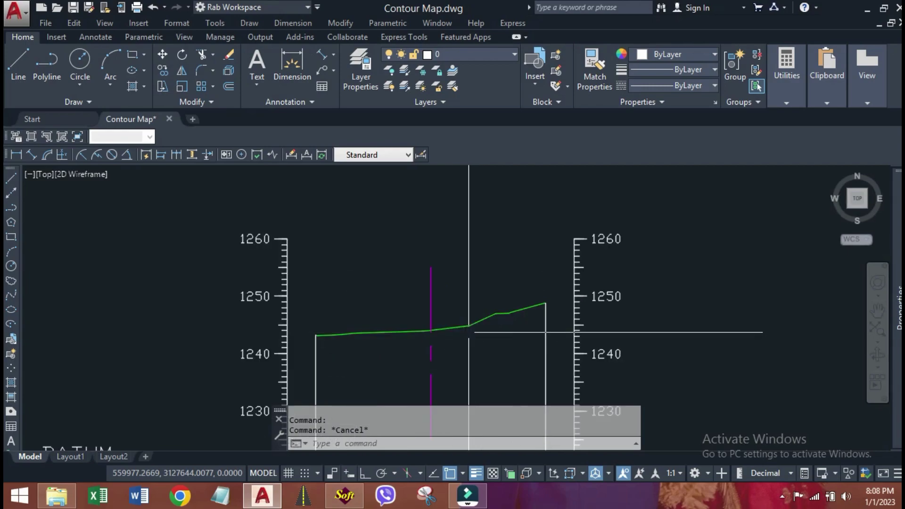
{"action": "key", "text": "Escape"}
{"action": "scroll", "coordinate": [310, 261], "scroll_direction": "down", "scroll_amount": 10}
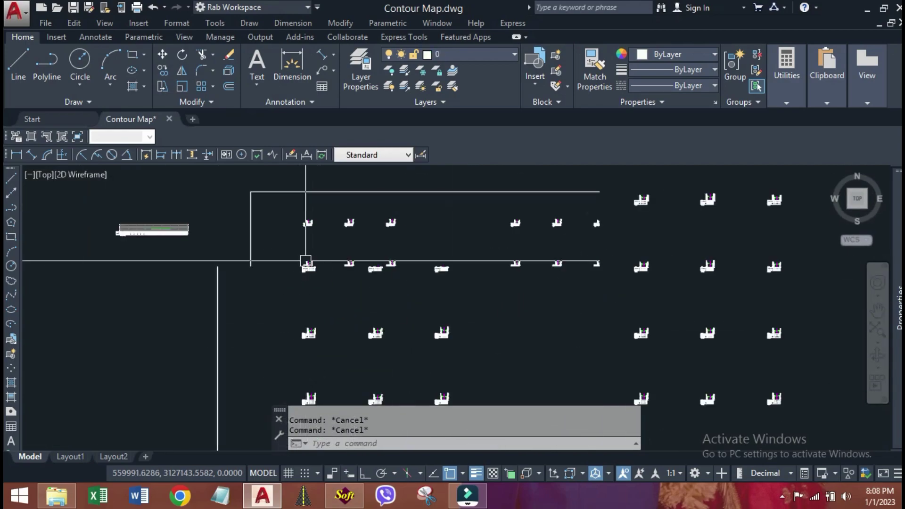
{"action": "scroll", "coordinate": [193, 231], "scroll_direction": "up", "scroll_amount": 10}
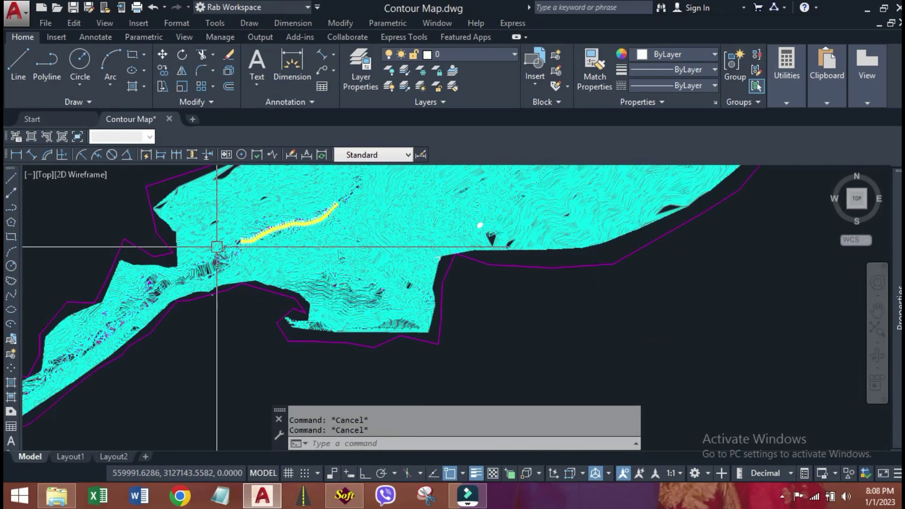
{"action": "scroll", "coordinate": [264, 273], "scroll_direction": "up", "scroll_amount": 10}
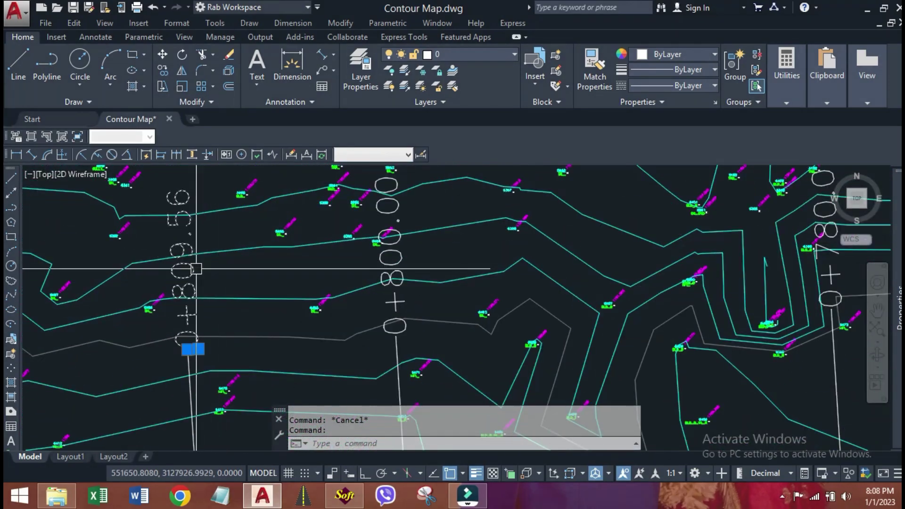
{"action": "scroll", "coordinate": [239, 270], "scroll_direction": "down", "scroll_amount": 12}
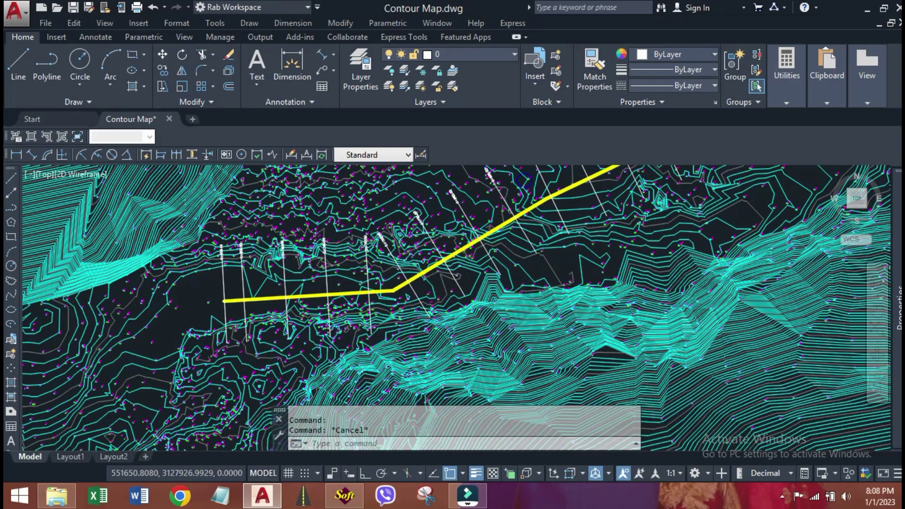
{"action": "scroll", "coordinate": [232, 242], "scroll_direction": "down", "scroll_amount": 5}
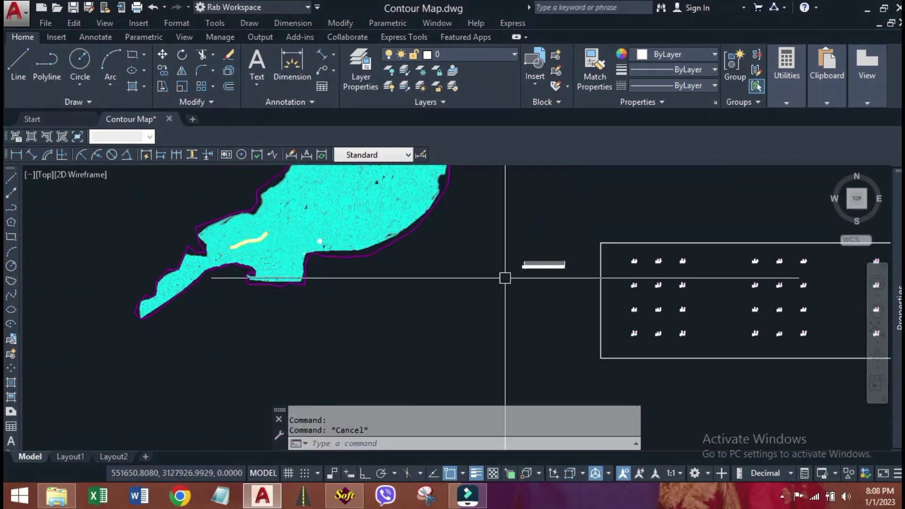
{"action": "mouse_move", "coordinate": [689, 302]}
{"action": "middle_mouse_down"}
{"action": "mouse_move", "coordinate": [367, 365]}
{"action": "mouse_move", "coordinate": [307, 365]}
{"action": "middle_mouse_up"}
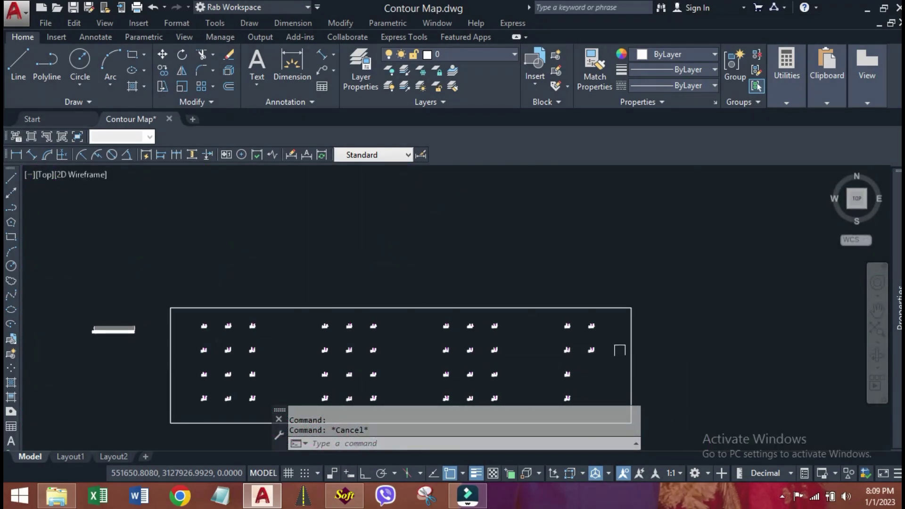
{"action": "scroll", "coordinate": [618, 357], "scroll_direction": "up", "scroll_amount": 10}
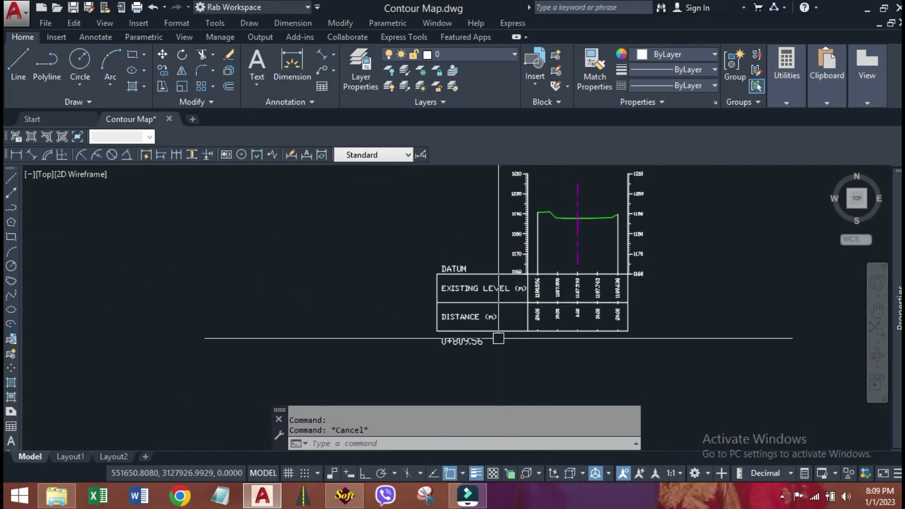
{"action": "scroll", "coordinate": [498, 338], "scroll_direction": "up", "scroll_amount": 4}
{"action": "scroll", "coordinate": [385, 362], "scroll_direction": "down", "scroll_amount": 2}
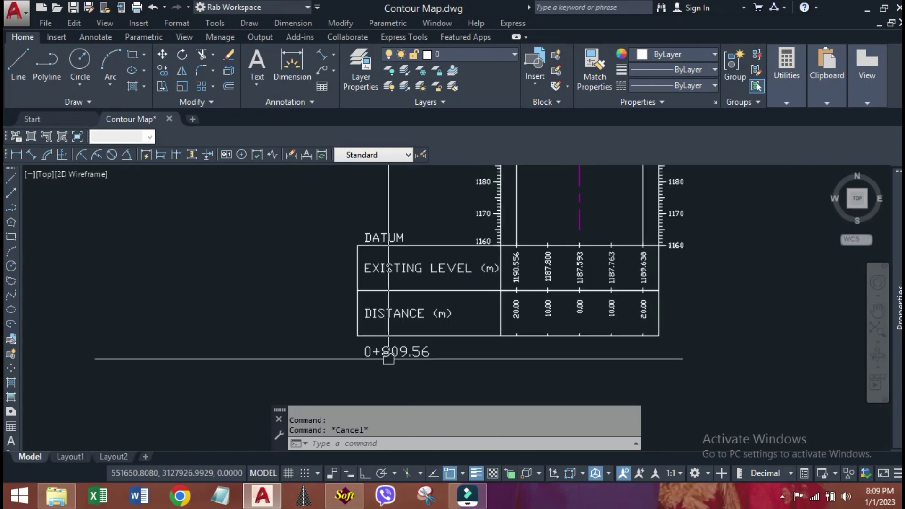
{"action": "middle_click_drag", "start_coordinate": [567, 240], "coordinate": [501, 334]}
{"action": "scroll", "coordinate": [541, 253], "scroll_direction": "up", "scroll_amount": 2}
{"action": "scroll", "coordinate": [541, 253], "scroll_direction": "down", "scroll_amount": 2}
{"action": "scroll", "coordinate": [570, 230], "scroll_direction": "down", "scroll_amount": 4}
{"action": "scroll", "coordinate": [569, 229], "scroll_direction": "down", "scroll_amount": 10}
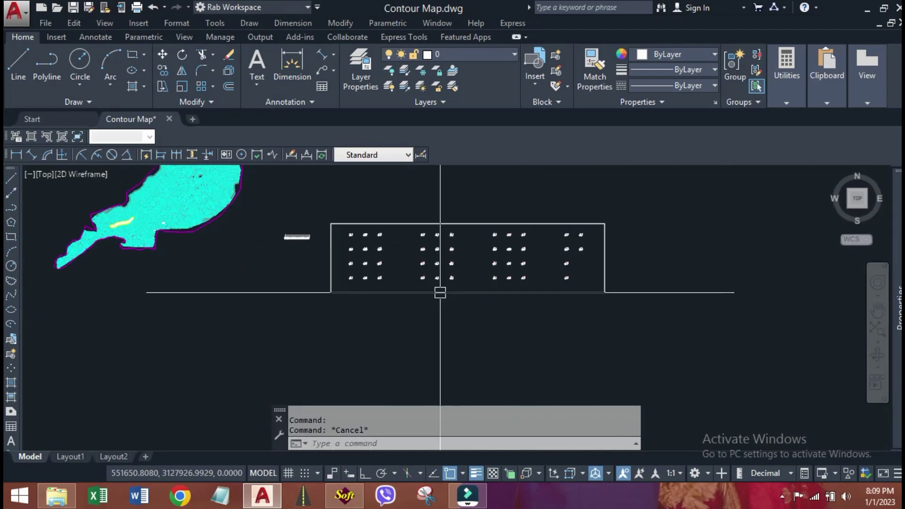
{"action": "scroll", "coordinate": [197, 233], "scroll_direction": "up", "scroll_amount": 4}
{"action": "middle_click_drag", "start_coordinate": [204, 269], "coordinate": [487, 268]}
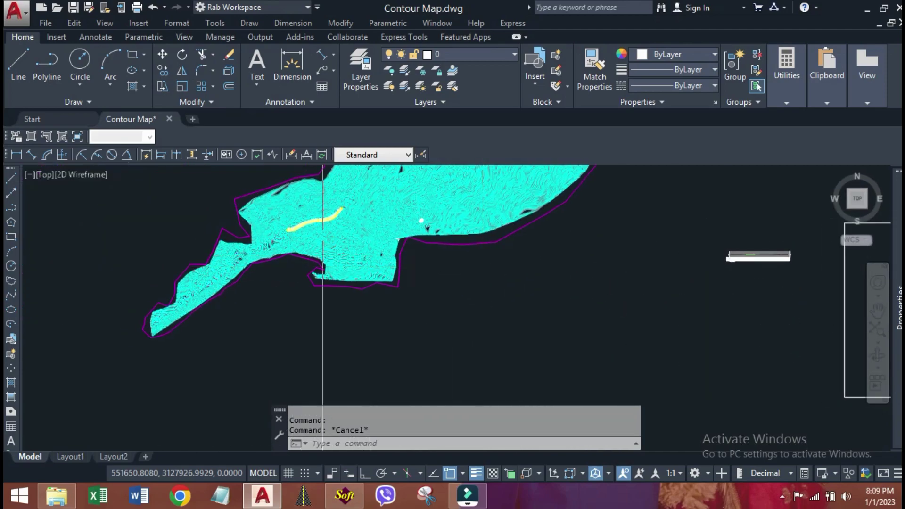
{"action": "scroll", "coordinate": [318, 238], "scroll_direction": "up", "scroll_amount": 6}
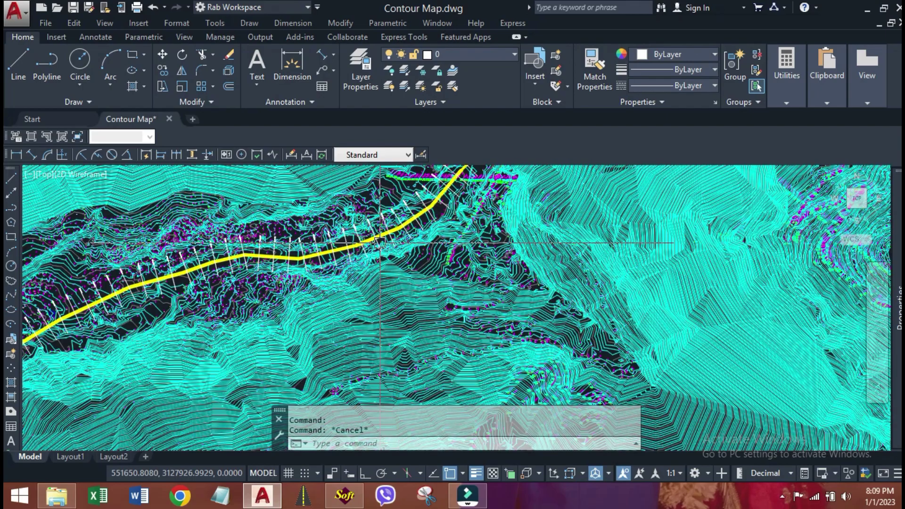